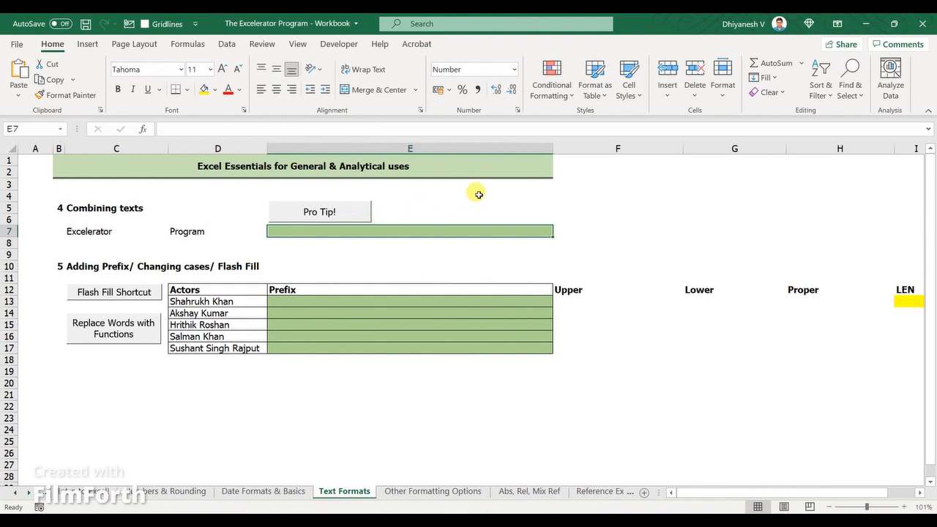
pyautogui.write('=')
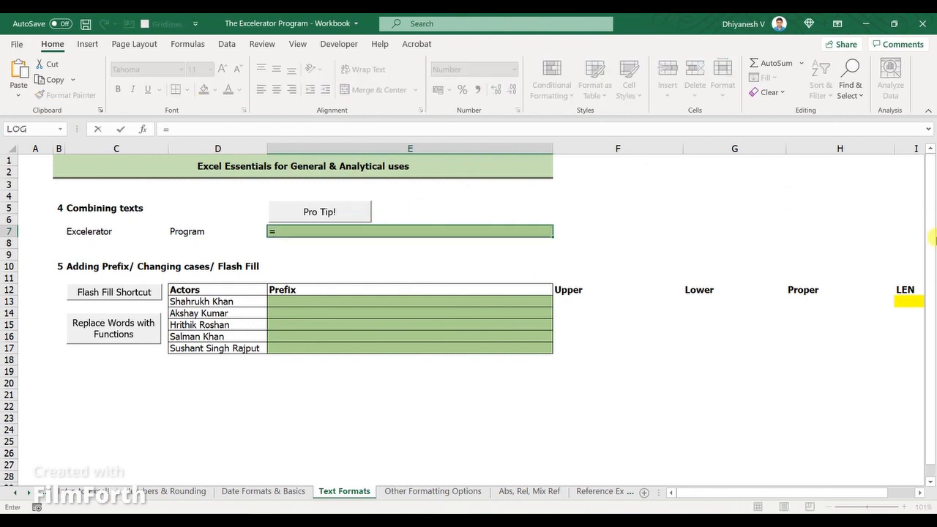
pyautogui.write('212')
pyautogui.press('BackSpace')
pyautogui.press('BackSpace')
pyautogui.press('BackSpace')
pyautogui.write('"Text')
pyautogui.press('BackSpace')
pyautogui.press('BackSpace')
pyautogui.press('BackSpace')
pyautogui.press('BackSpace')
pyautogui.press('BackSpace')
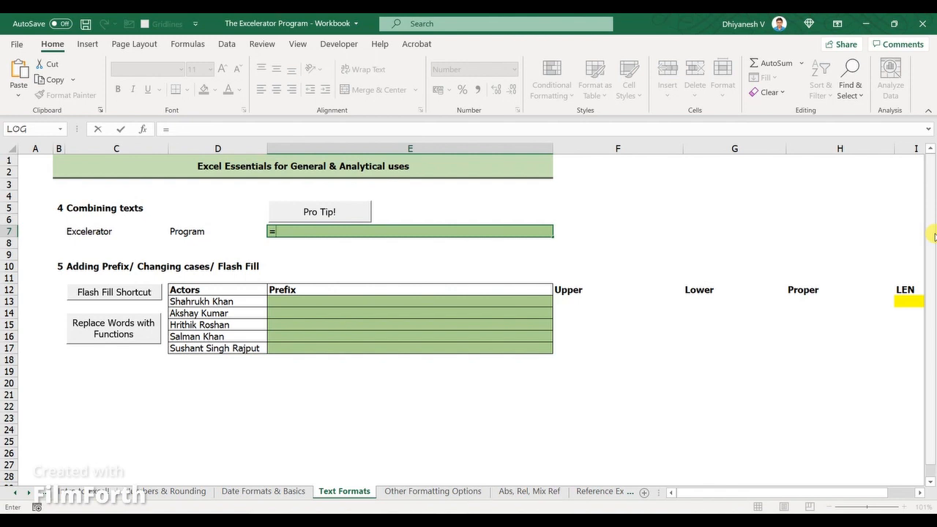
# Join the letters A and B in cell E7 with the formula ="A"&"B".
pyautogui.write('&')
pyautogui.press('BackSpace')
pyautogui.write('"A\'')
pyautogui.write('"&"')
pyautogui.write('B"')
pyautogui.press('Return')
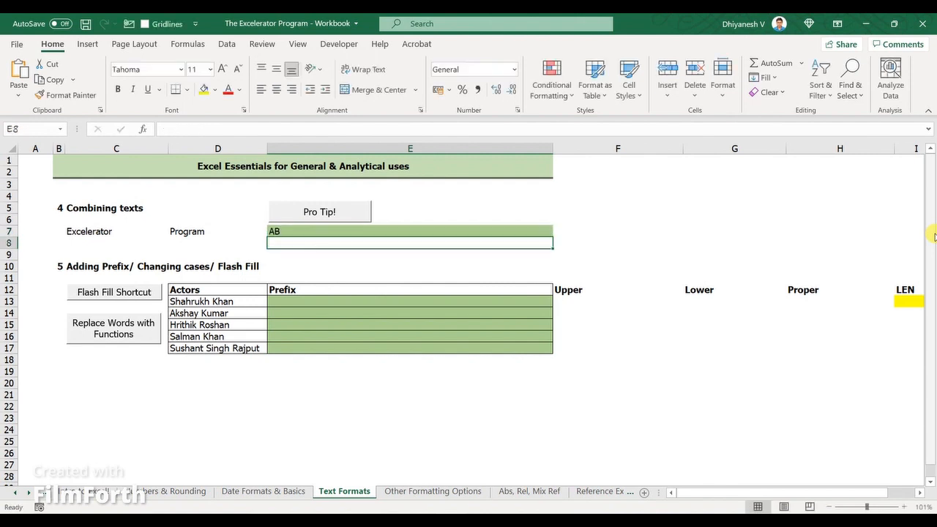
# Replace the formula in cell E7 with =CONCATENATE("A","B").
pyautogui.press('Up')
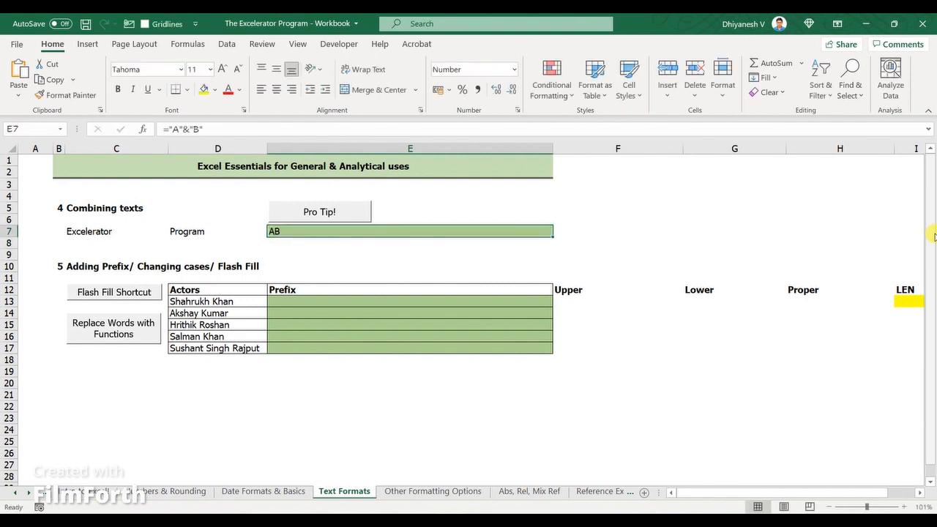
pyautogui.write('=')
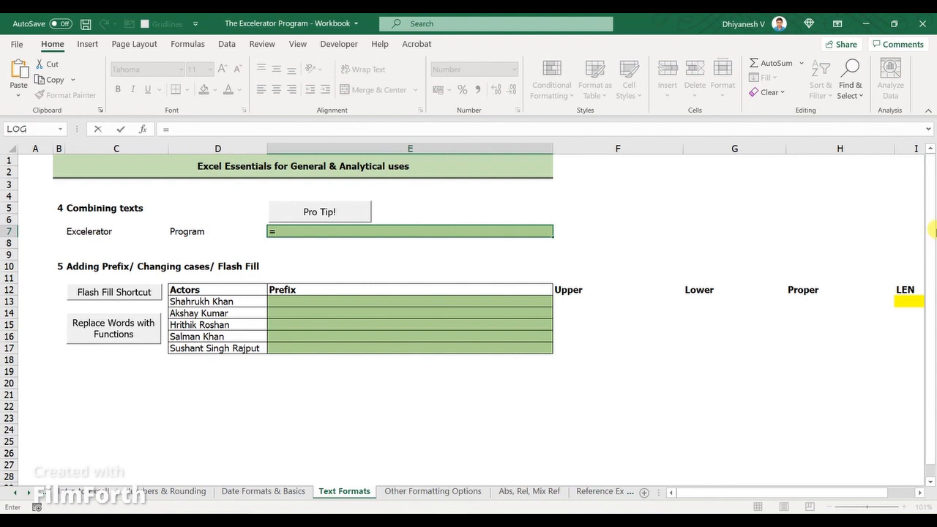
pyautogui.write('co')
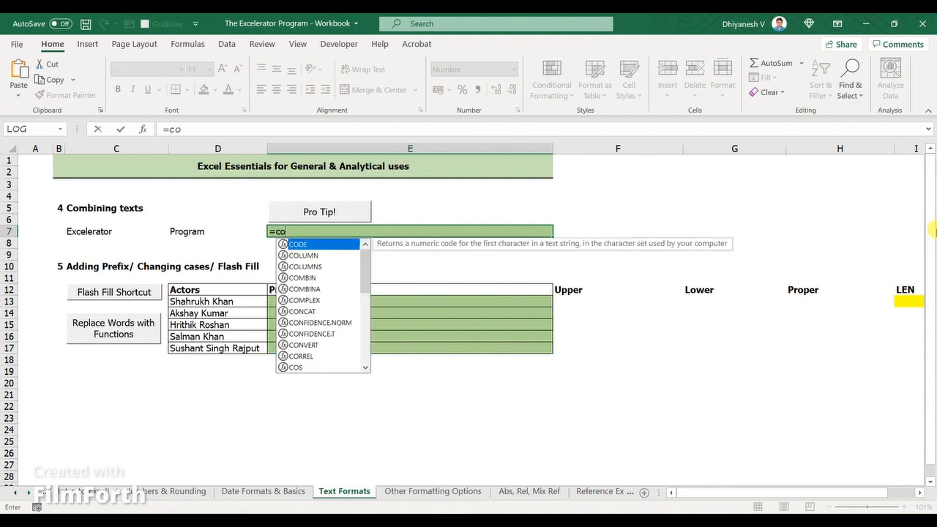
pyautogui.write('ncate')
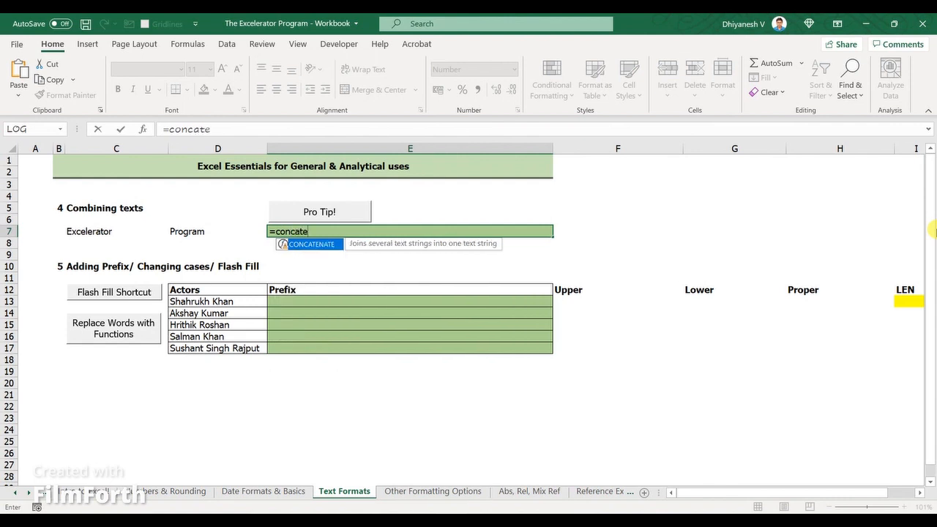
pyautogui.press('Tab')
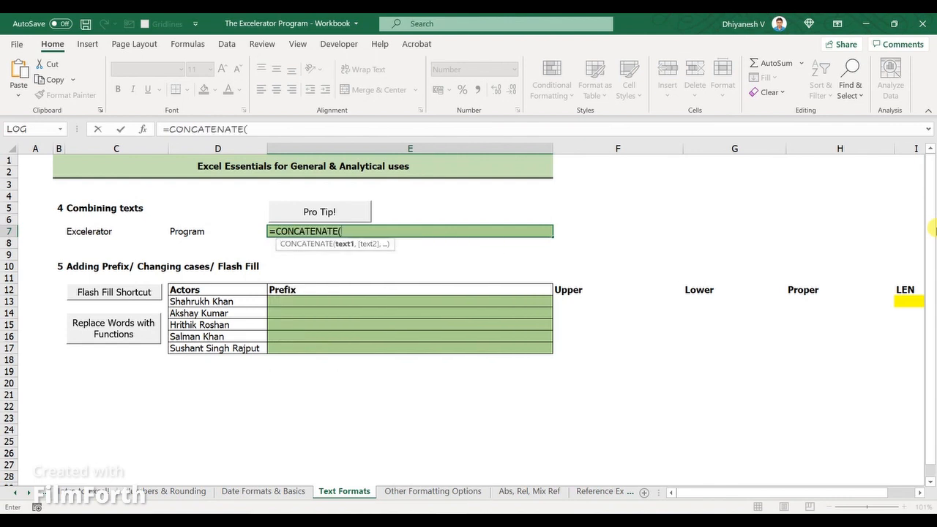
pyautogui.write('"A",')
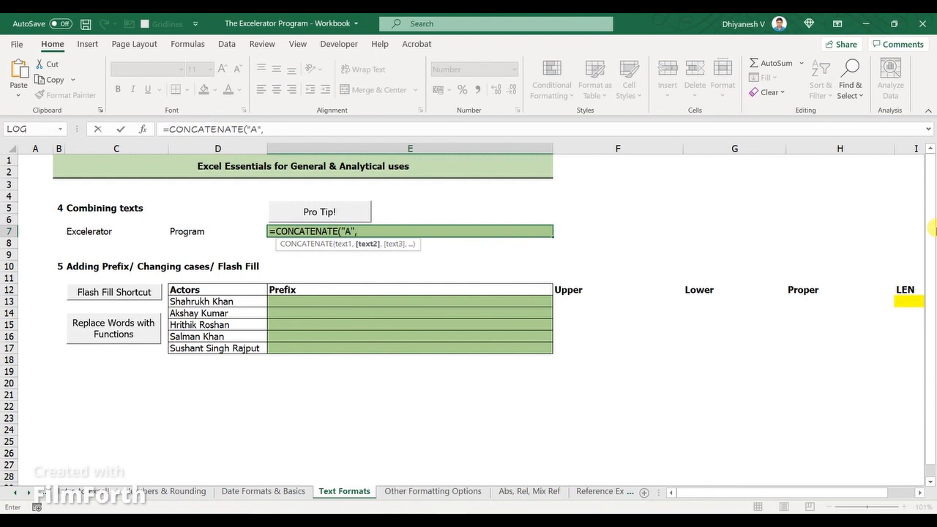
pyautogui.write('"B")')
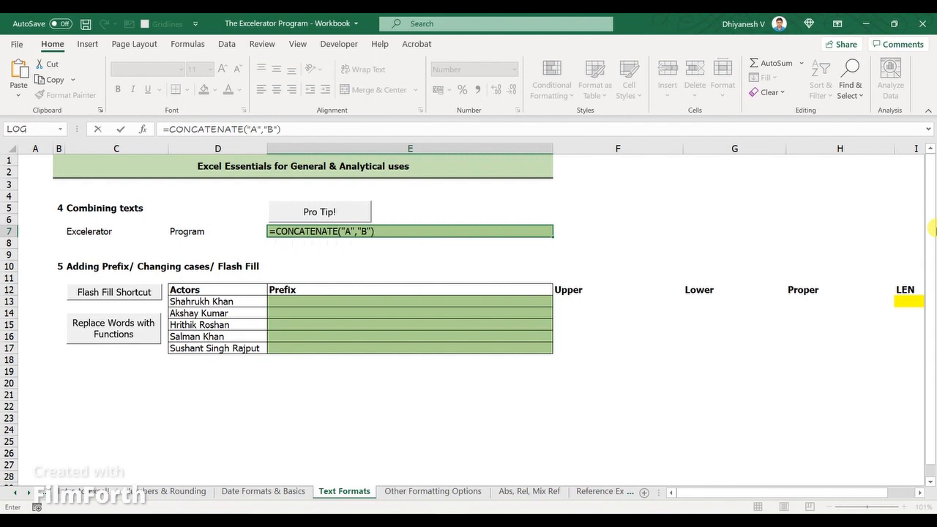
pyautogui.press('Return')
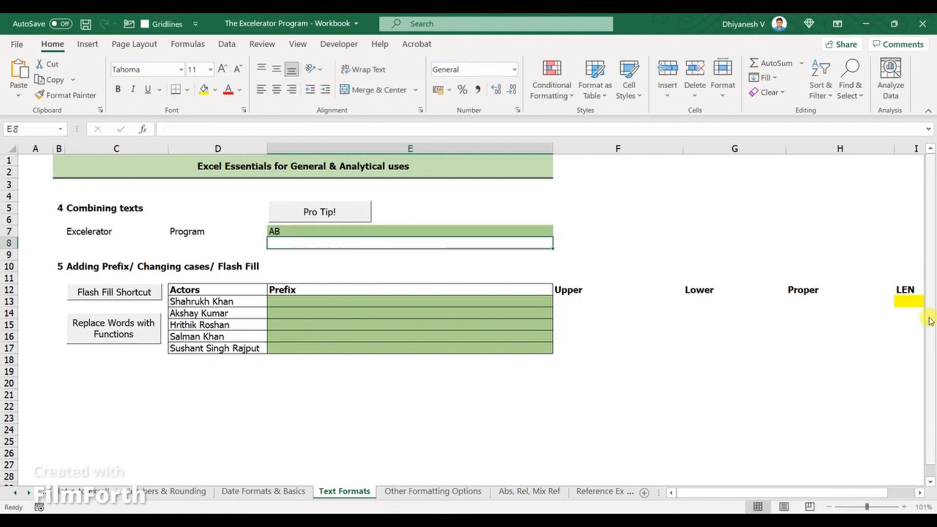
# Combine the words in C7 and D7 by entering =CONCATENATE(C7,D7) in cell E7.
pyautogui.click(506, 231)
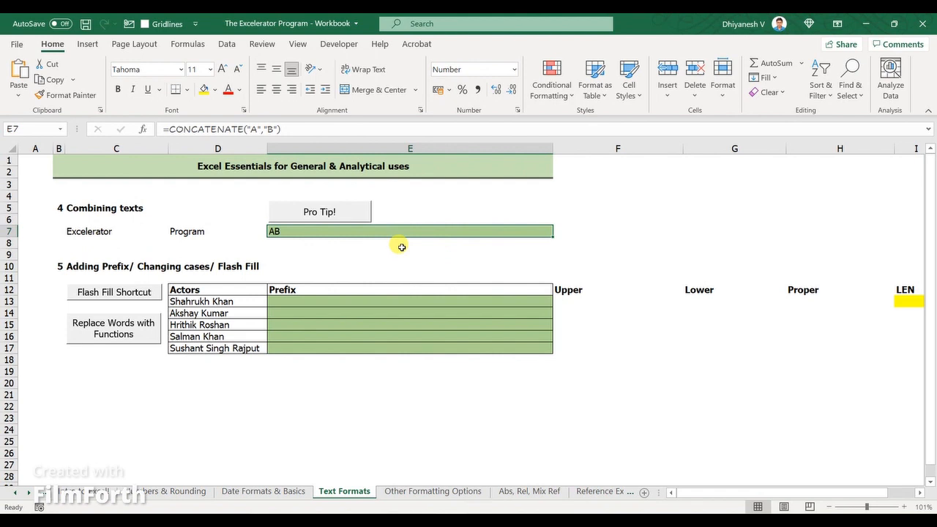
pyautogui.write('=conca')
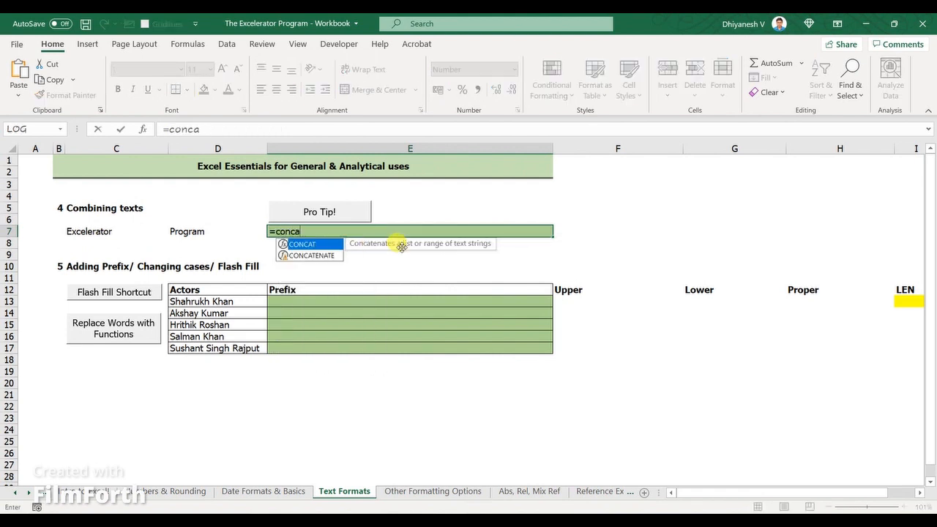
pyautogui.press('Down')
pyautogui.press('Tab')
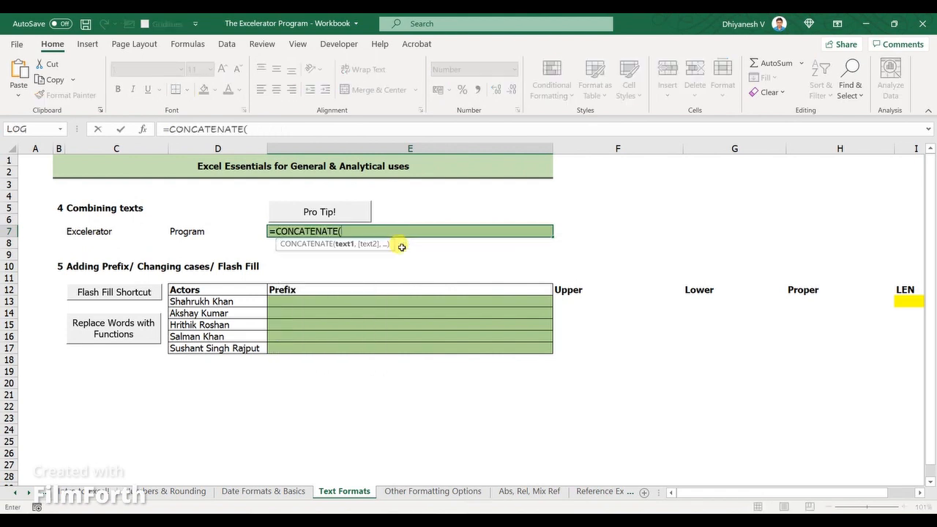
pyautogui.click(90, 233)
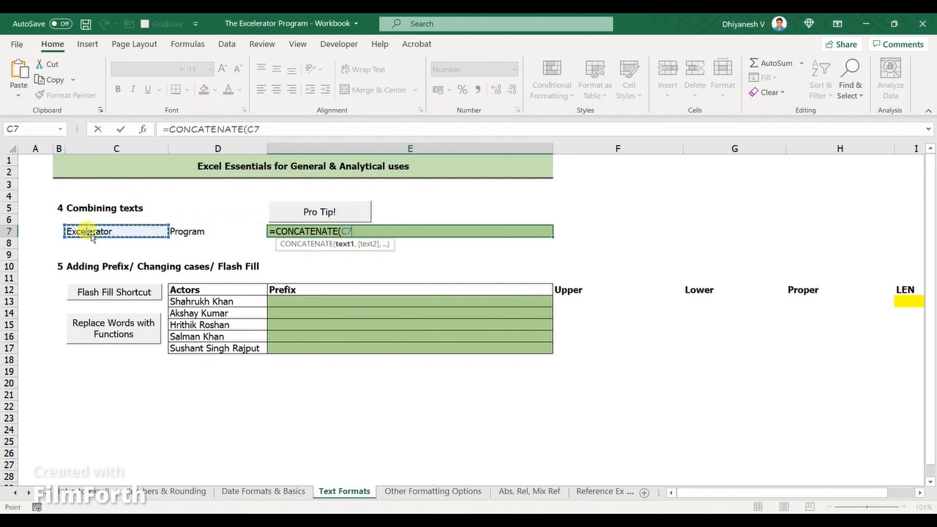
pyautogui.write(',')
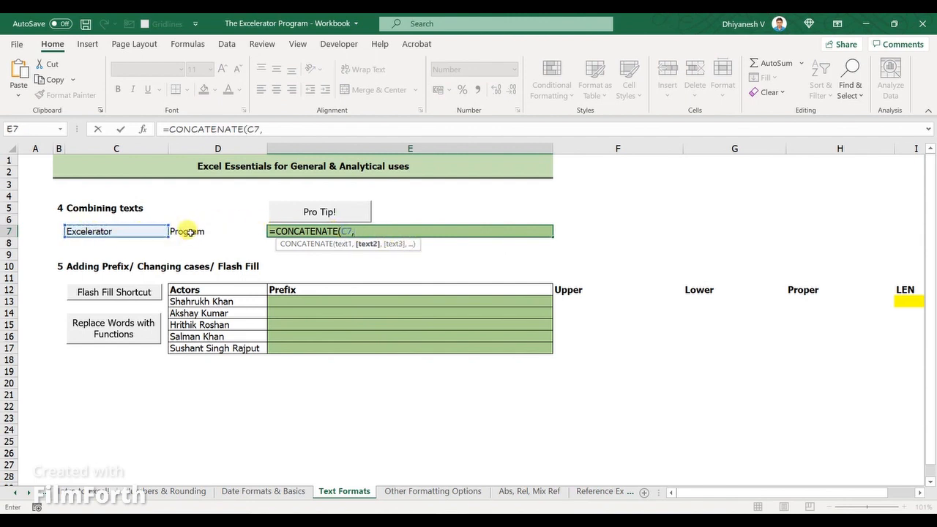
pyautogui.click(188, 232)
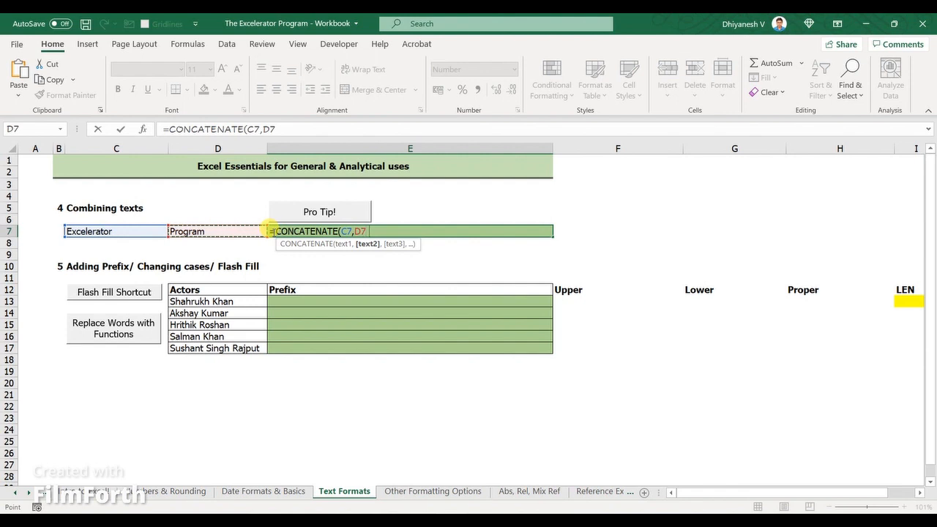
pyautogui.write(')')
pyautogui.press('Return')
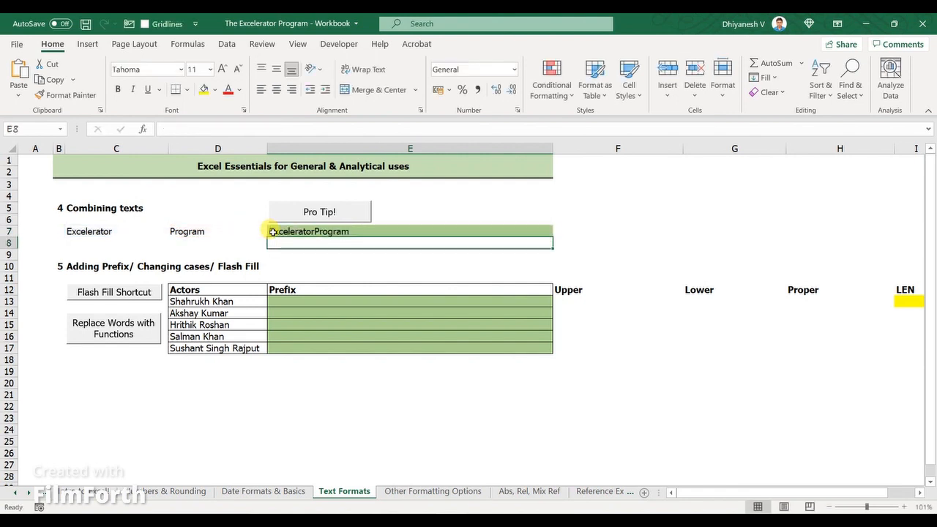
# Add a space between the two words in E7 by changing the formula to =CONCATENATE(C7," ",D7), and review its arguments.
pyautogui.click(273, 232)
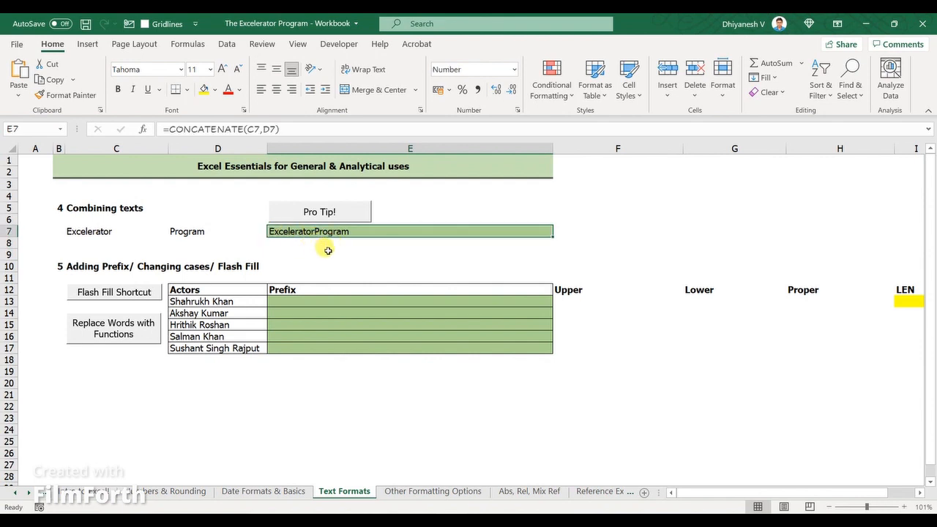
pyautogui.press('F2')
pyautogui.click(363, 231)
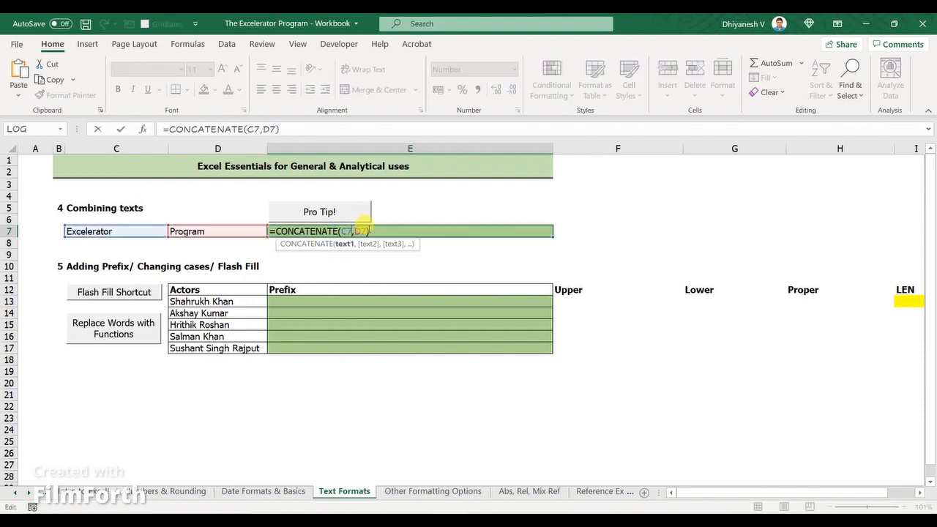
pyautogui.click(368, 231)
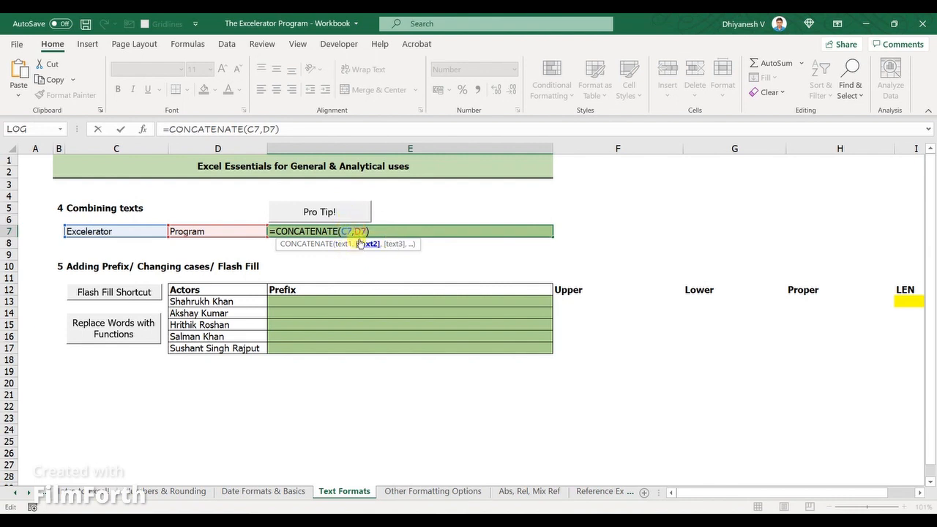
pyautogui.write('" ",')
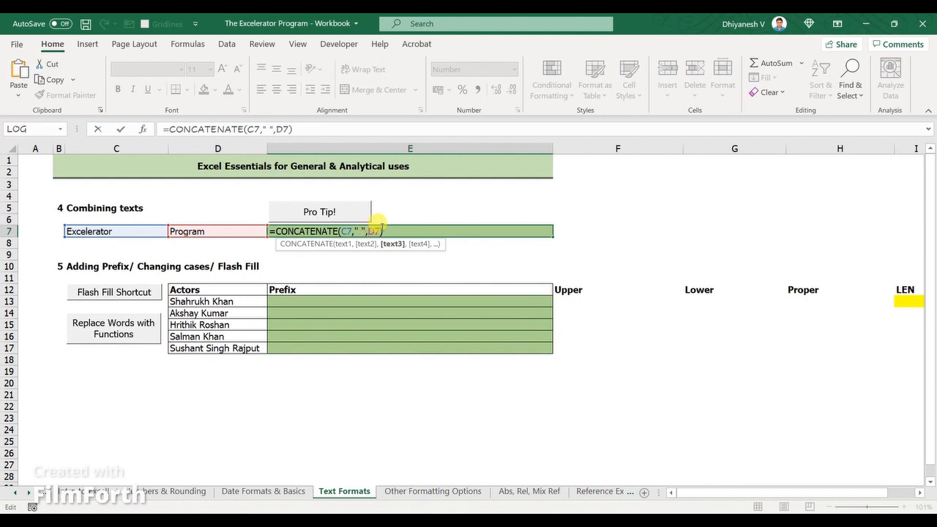
pyautogui.press('Return')
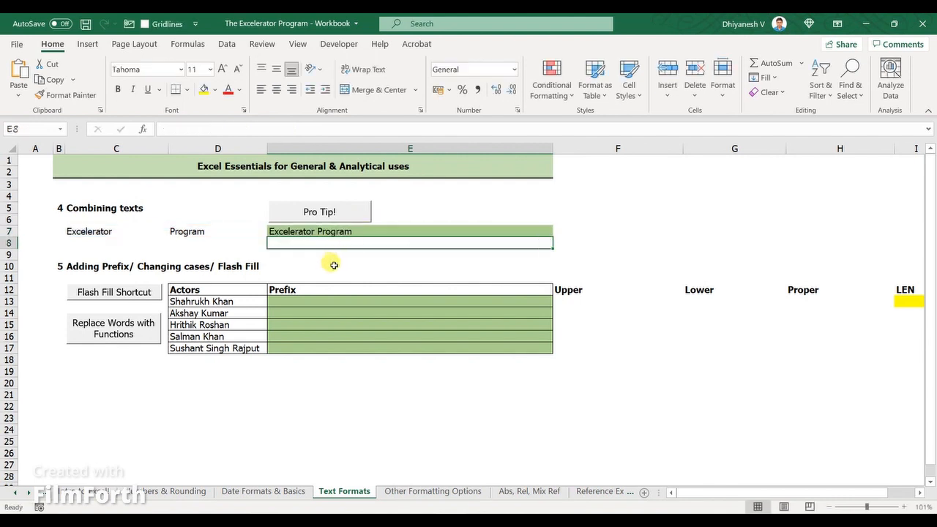
pyautogui.click(285, 234)
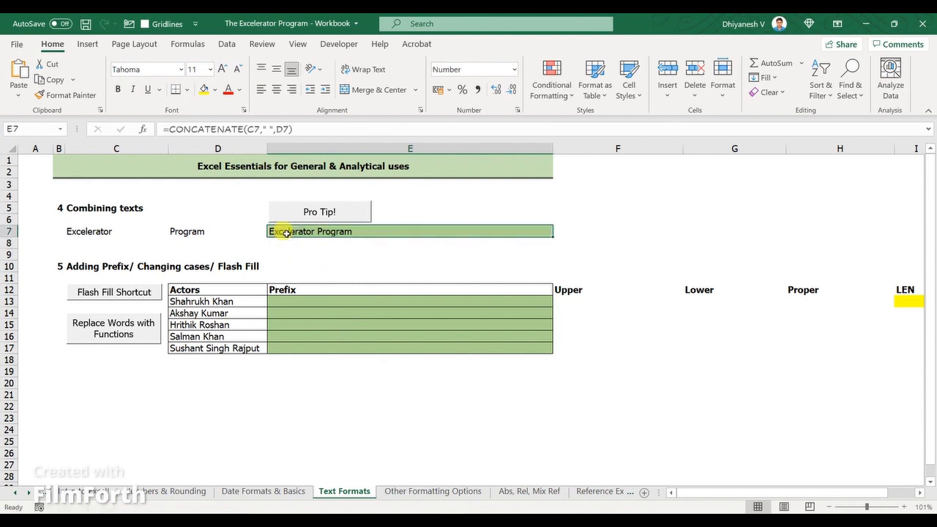
pyautogui.doubleClick(286, 233)
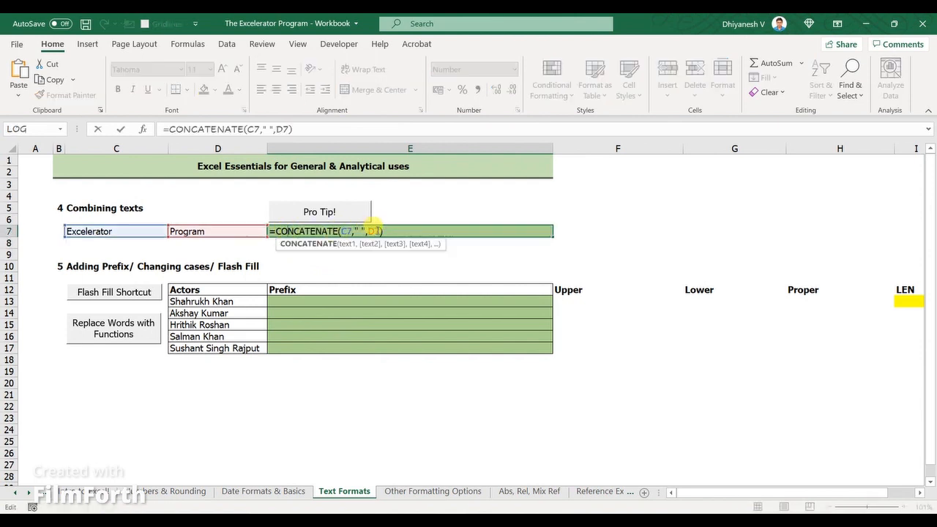
pyautogui.click(435, 266)
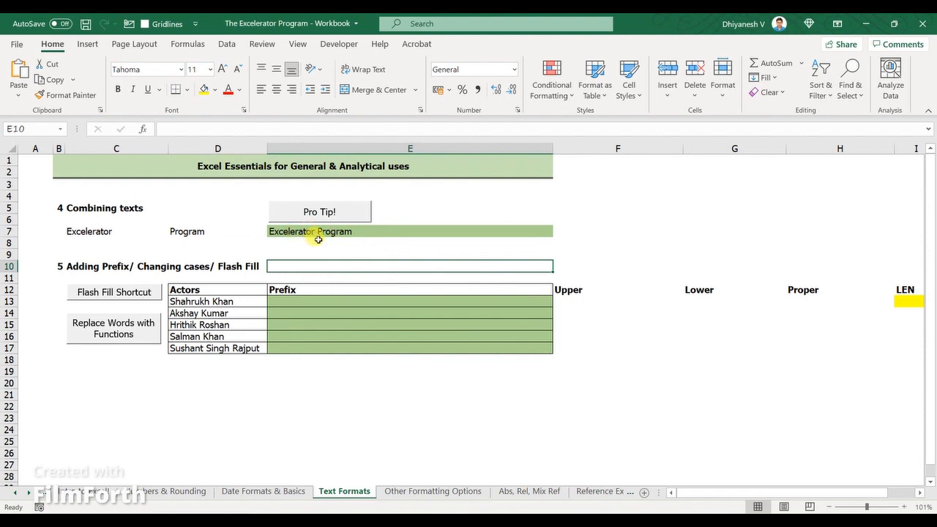
# Enter "Mr. Shahrukh Khan" as the first example in the Prefix column, cell E13.
pyautogui.click(330, 303)
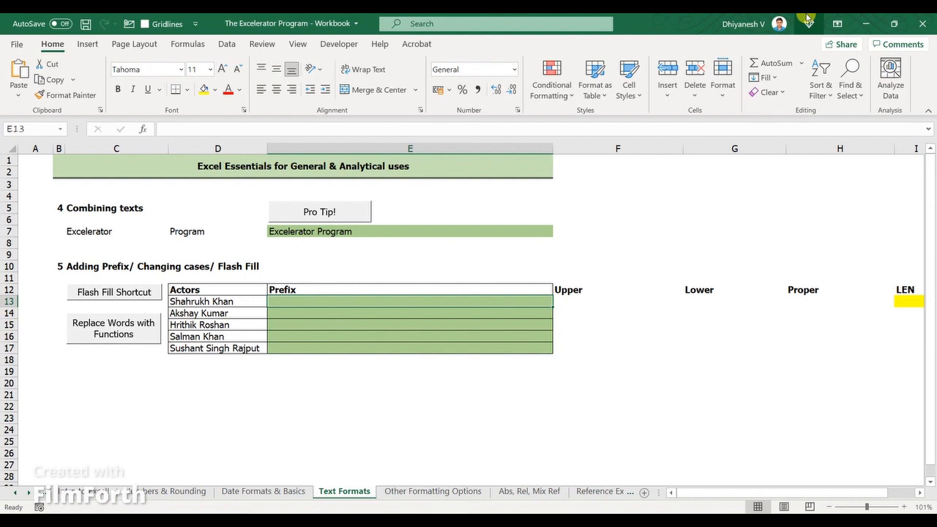
pyautogui.write('Mr.')
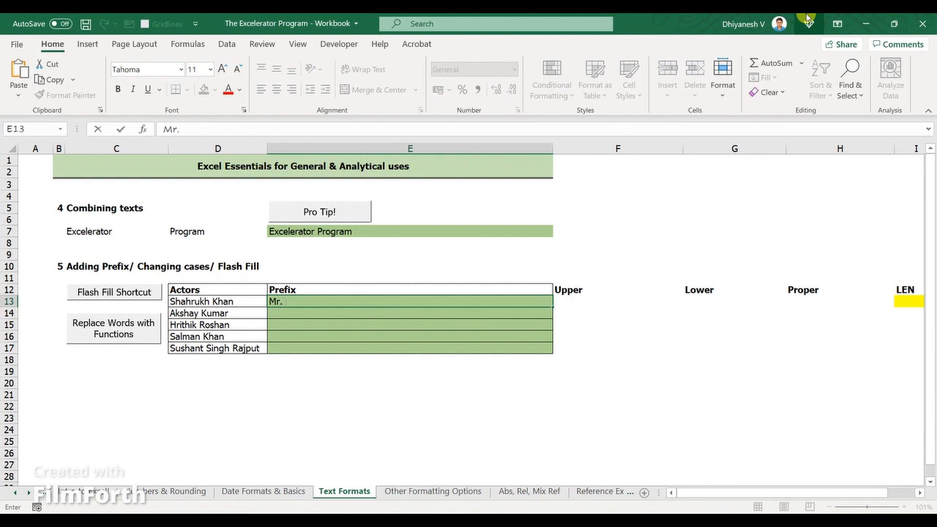
pyautogui.write(' Shahrukh Khan')
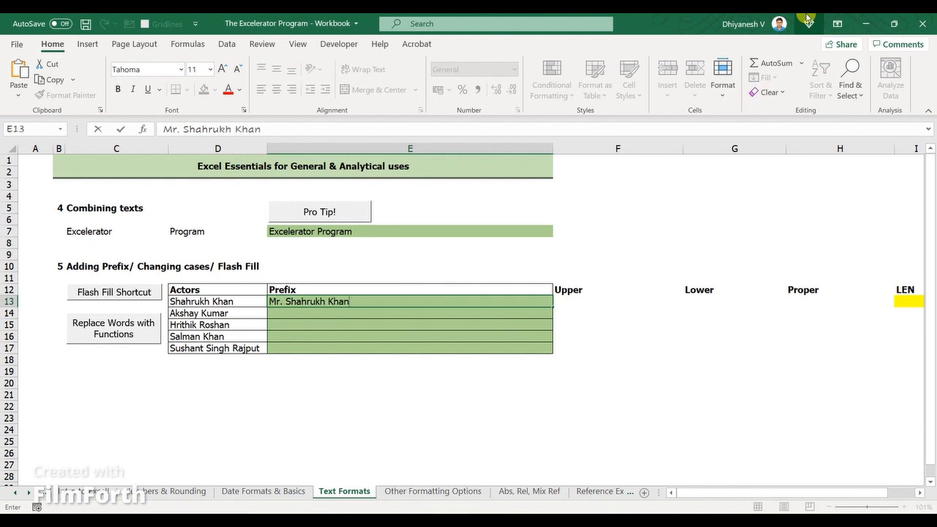
pyautogui.press('Return')
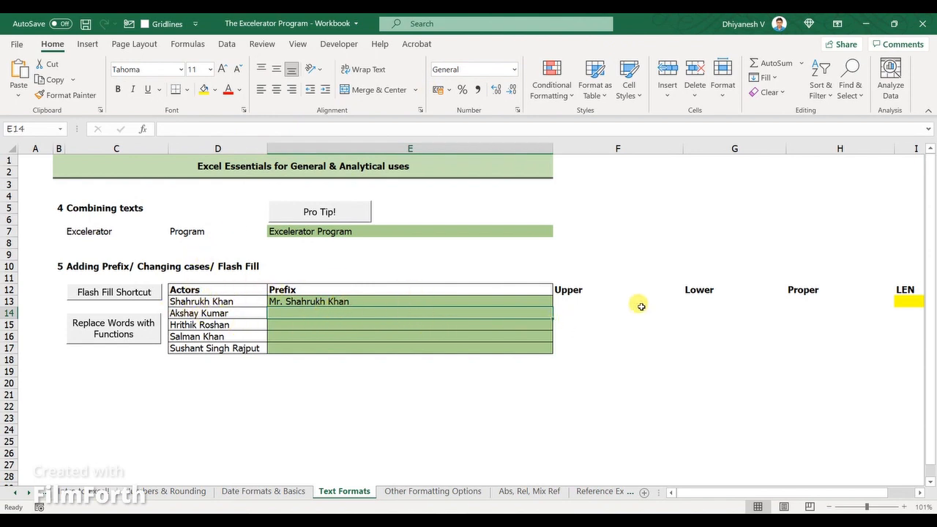
# Enter "Mr. Akshay Kumar" in cell E14 and accept the suggested Flash Fill entries for the rest of the Prefix column.
pyautogui.hotkey('ctrl', "'")
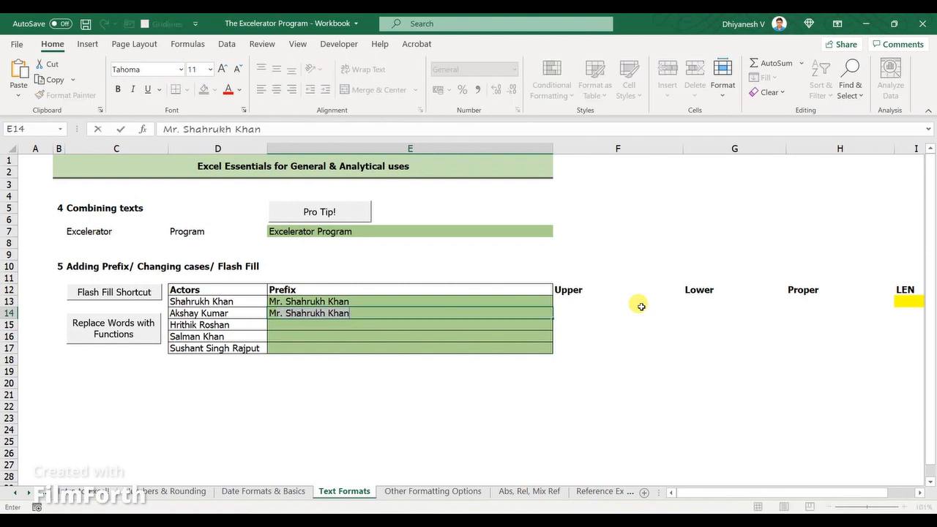
pyautogui.write('Akshay')
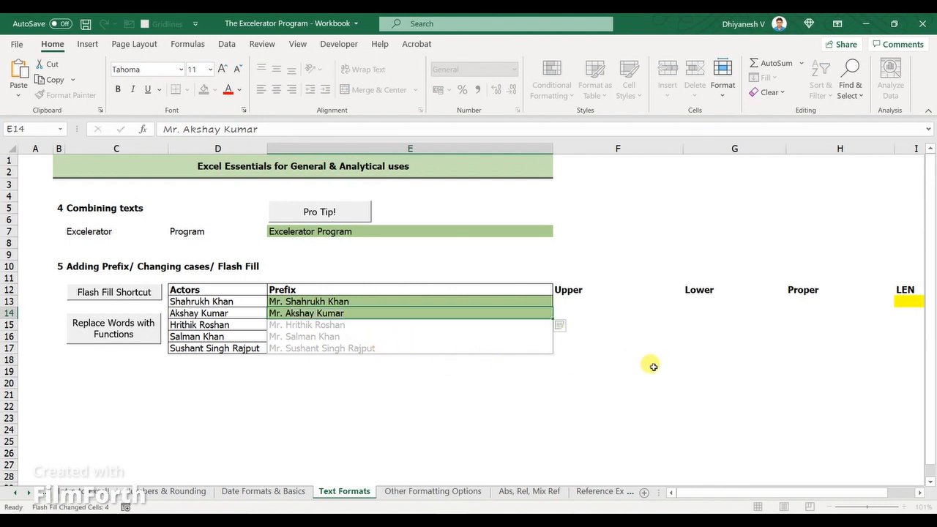
pyautogui.press('Return')
# Clear the prefixed names from cells E14:E17.
pyautogui.press('Up')
pyautogui.hotkey('shift', 'Down')
pyautogui.hotkey('shift', 'Down')
pyautogui.hotkey('shift', 'Down')
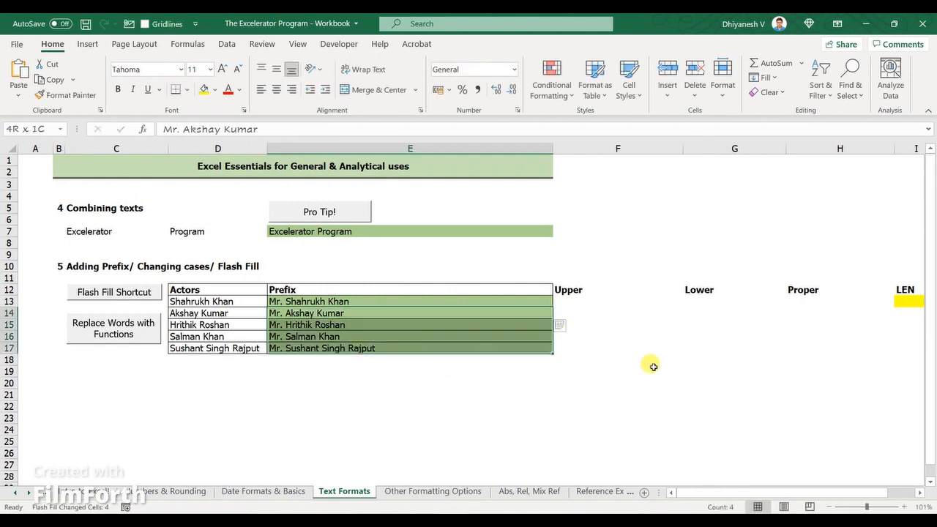
pyautogui.press('Delete')
# Flash Fill the Prefix column from cell E14 down, following the "Mr." example in E13.
pyautogui.press('Down')
pyautogui.press('Up')
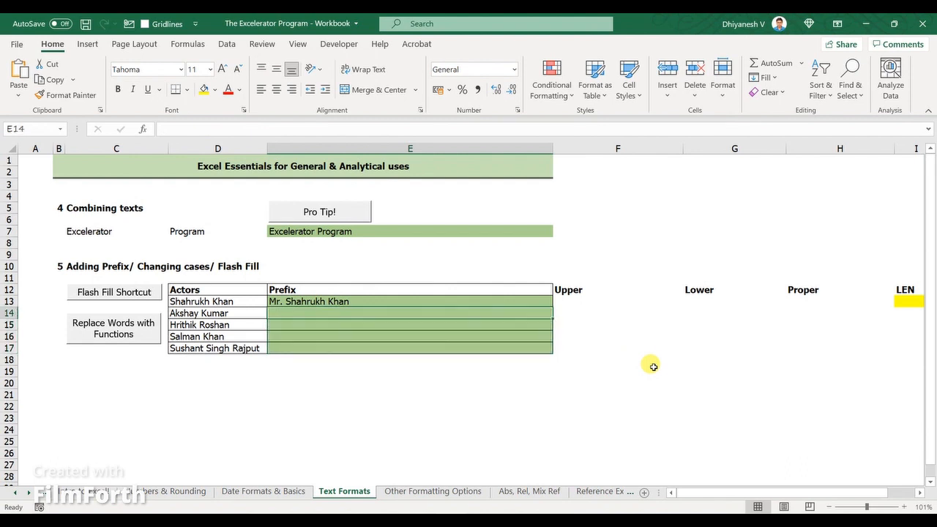
pyautogui.hotkey('ctrl', 'e')
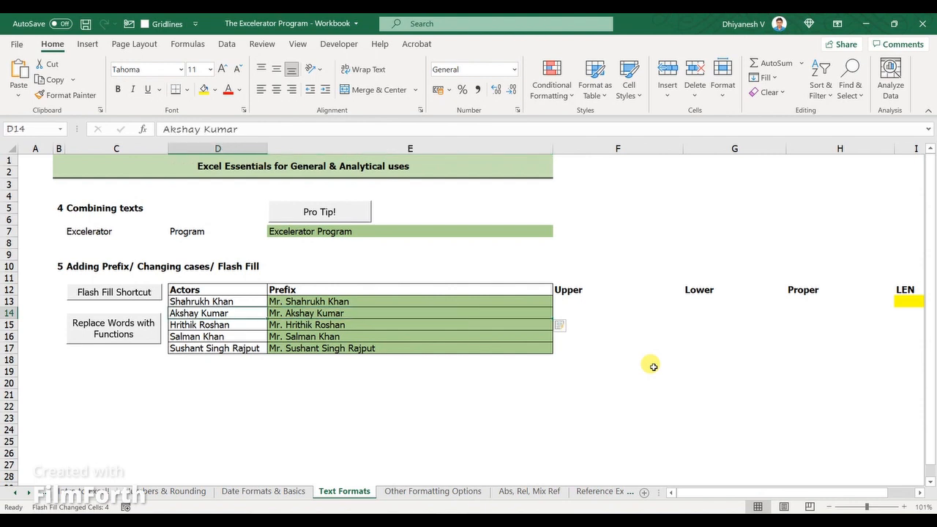
# Remove the last letter from the actor's name in cell D17, and undo that edit.
pyautogui.press('Up')
pyautogui.press('Down')
pyautogui.press('Down')
pyautogui.press('Down')
pyautogui.press('Down')
pyautogui.press('Left')
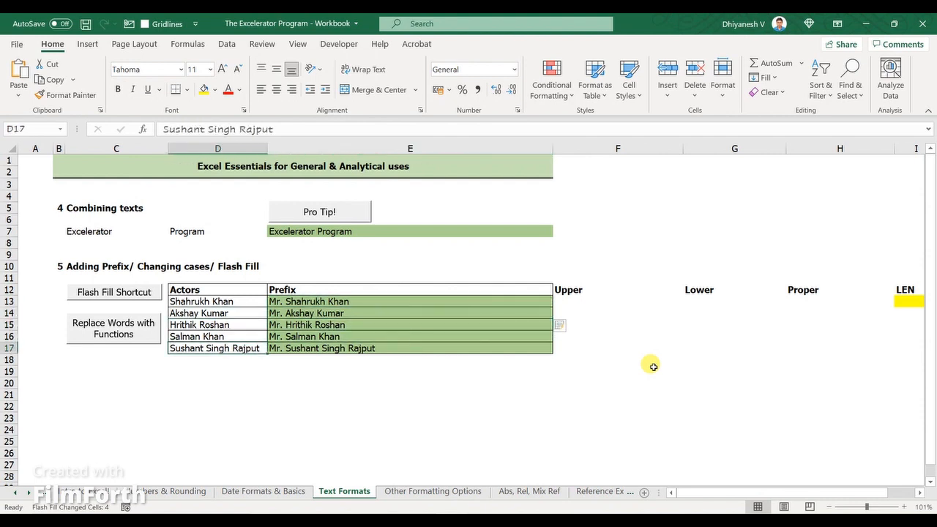
pyautogui.press('F2')
pyautogui.press('BackSpace')
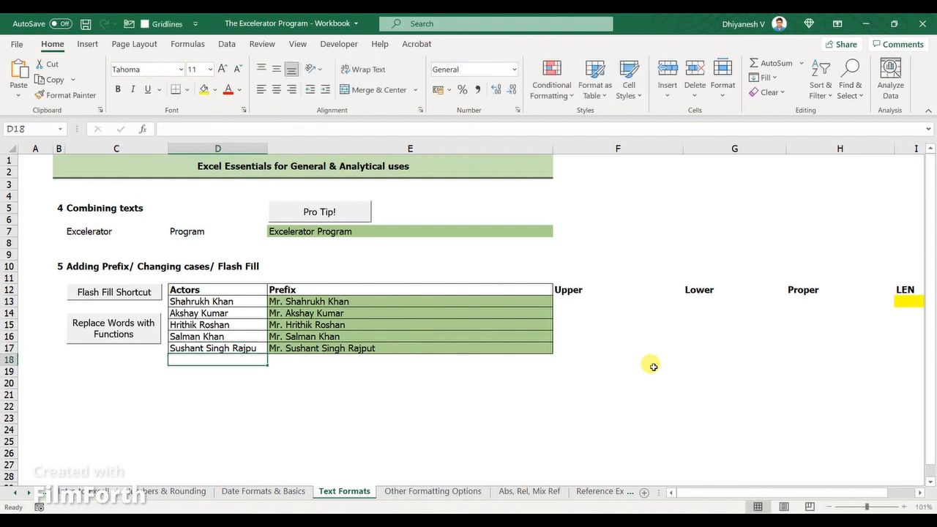
pyautogui.hotkey('shift', 'Tab')
pyautogui.hotkey('ctrl', 'z')
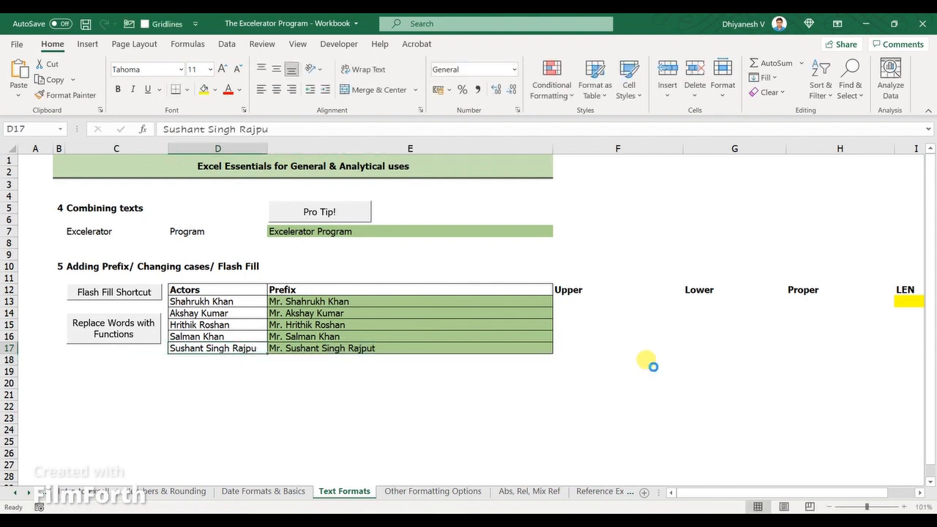
# Examine the case-conversion headers in row 12 beside the Prefix column, starting with Upper and Lower.
pyautogui.press('Right')
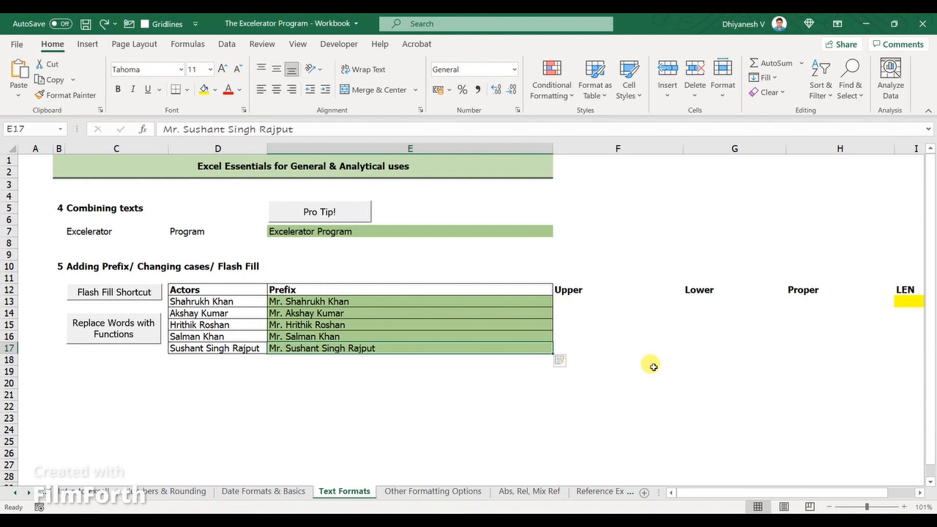
pyautogui.press('Down')
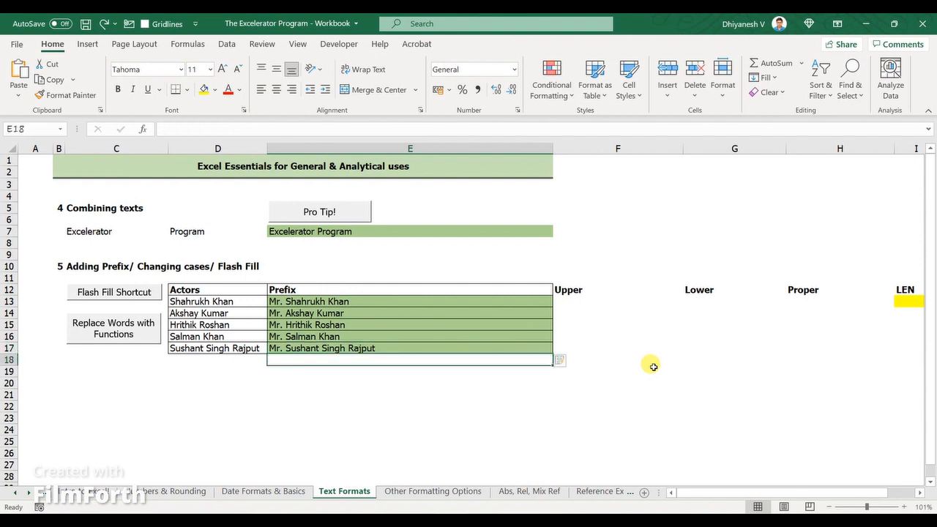
pyautogui.press('Right')
pyautogui.press('Up')
pyautogui.press('Up')
pyautogui.press('Up')
pyautogui.press('Up')
pyautogui.press('Up')
pyautogui.press('Up')
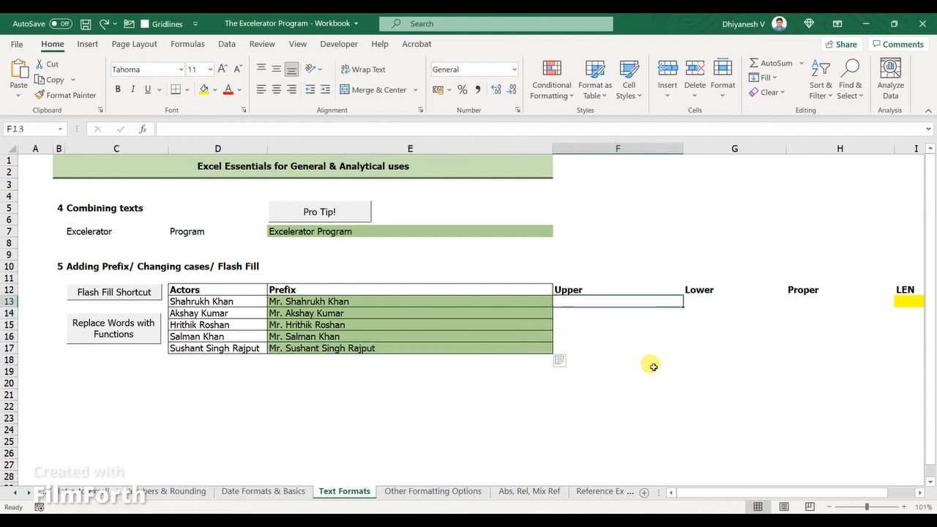
pyautogui.hotkey('shift', 'Right')
pyautogui.hotkey('shift', 'Right')
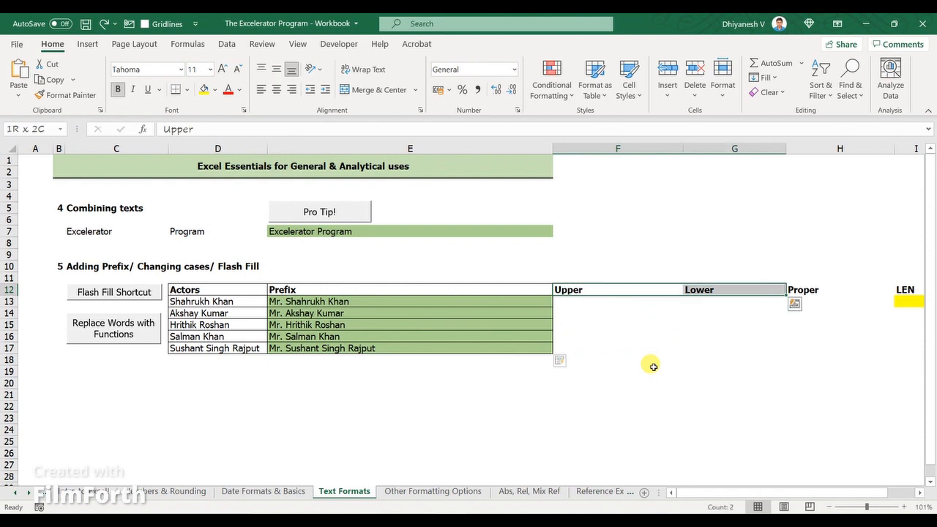
pyautogui.press('Down')
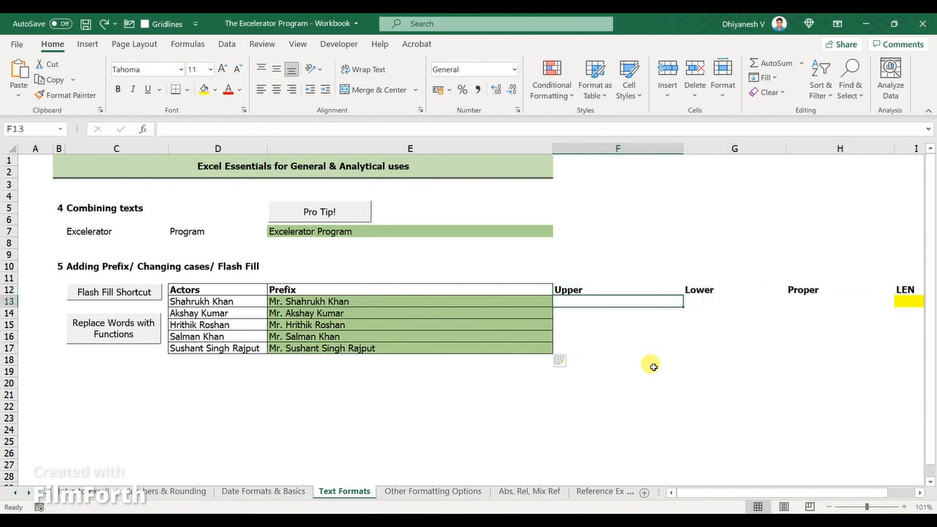
# Draft the notes CAPITALISE in F13, NORMALISE in G13 and "First letter capitalised" in H13, discarding each entry.
pyautogui.write('CA')
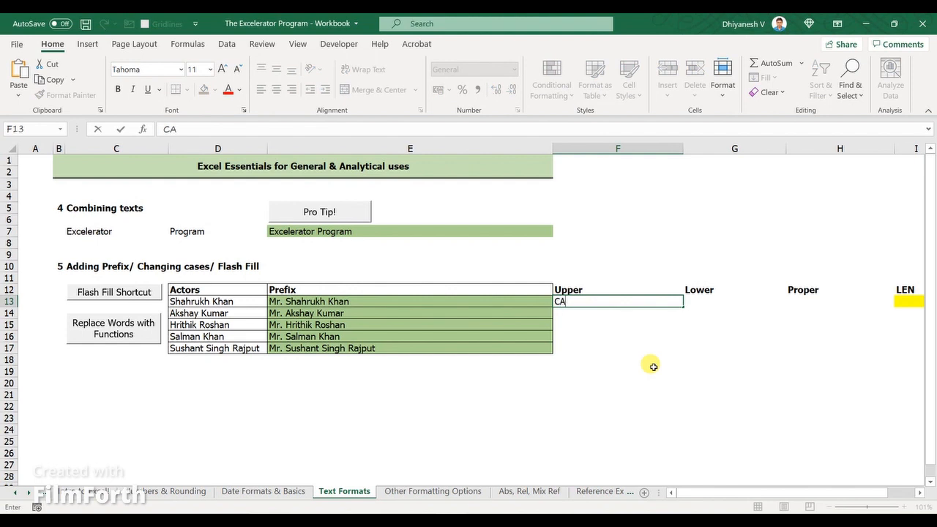
pyautogui.write('PITALISE')
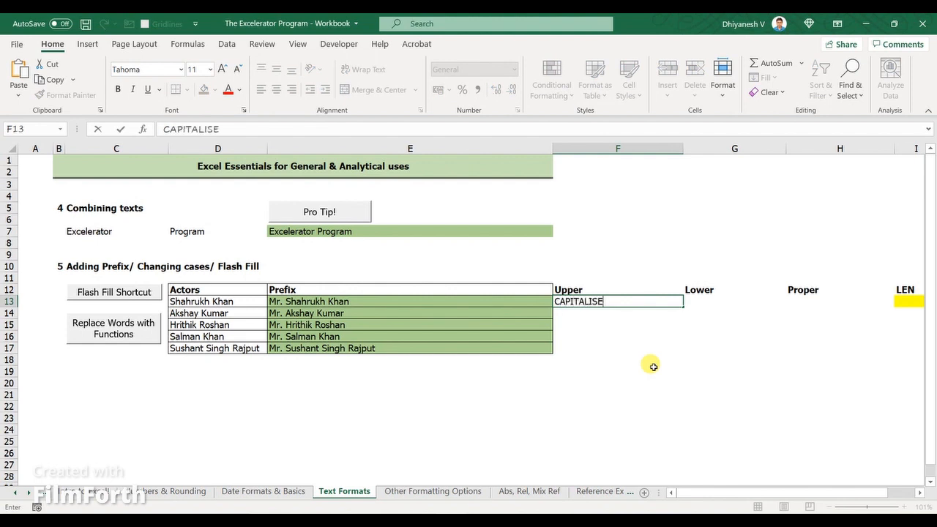
pyautogui.press('Escape')
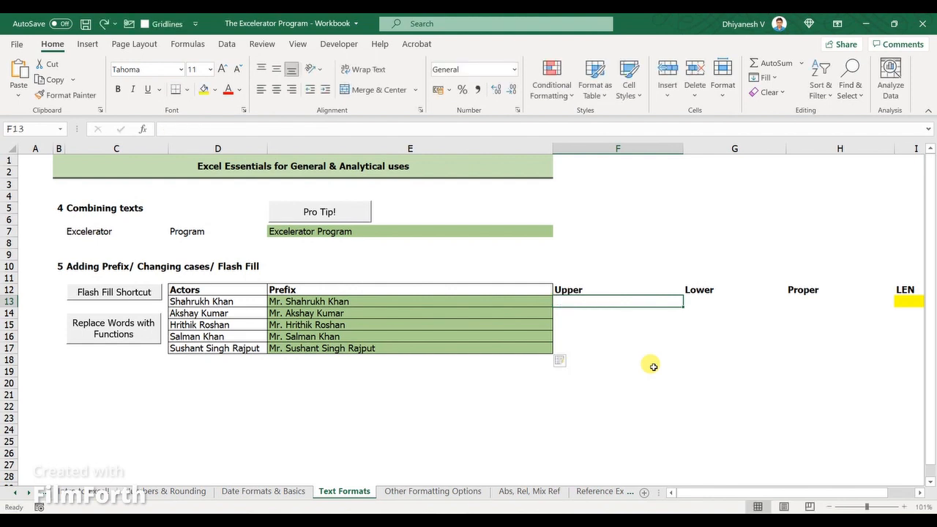
pyautogui.press('Right')
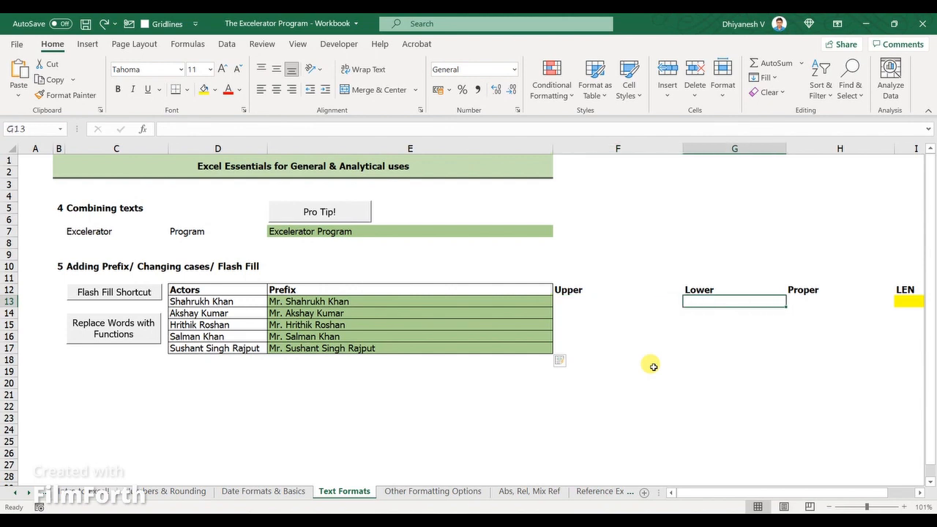
pyautogui.write('NORMALISE')
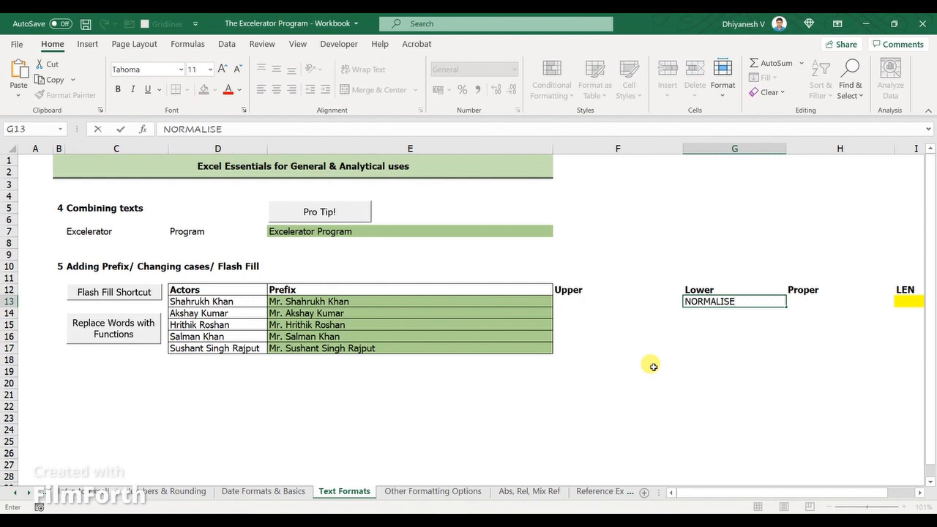
pyautogui.press('Escape')
pyautogui.press('Right')
pyautogui.write('F')
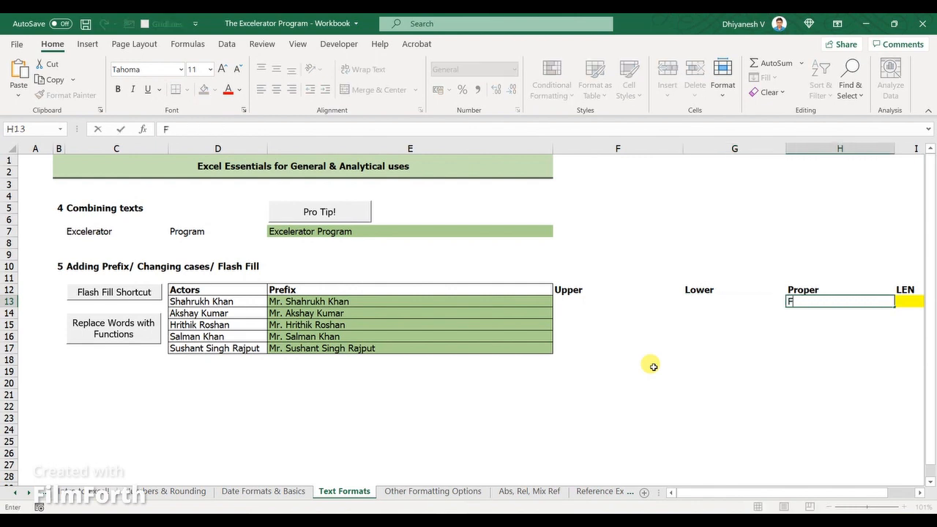
pyautogui.write('irst letter capitalise')
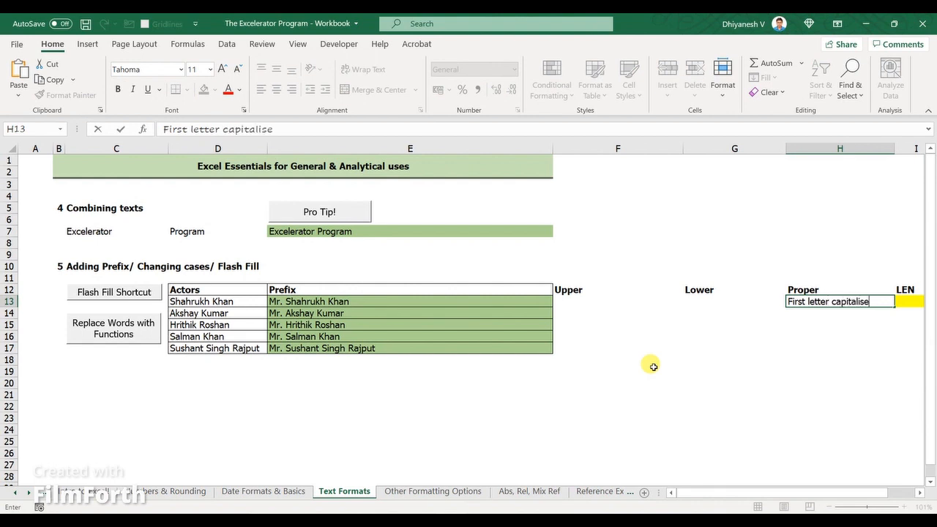
pyautogui.write('d')
pyautogui.press('Escape')
# Enter the formula =UPPER(E13) in cell F13 under the Upper header.
pyautogui.press('Left')
pyautogui.press('Left')
pyautogui.press('Left')
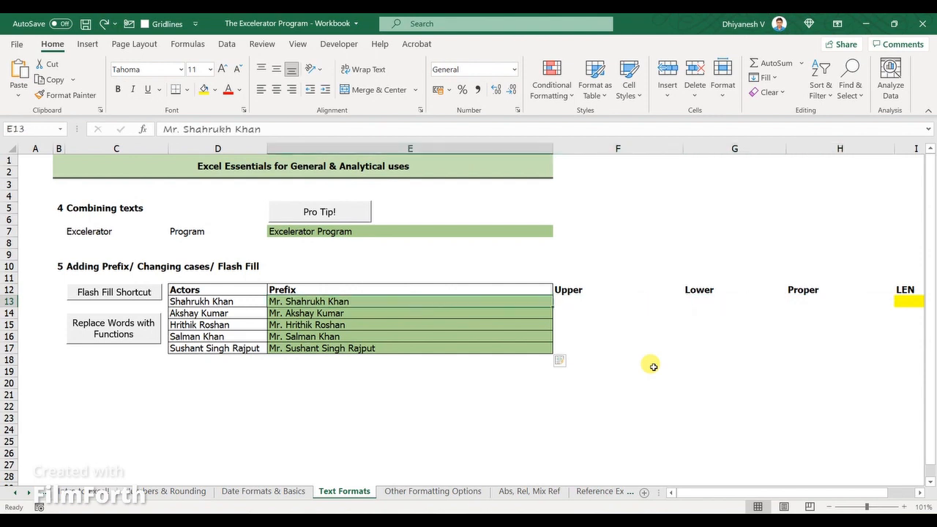
pyautogui.press('Right')
pyautogui.write('=upp')
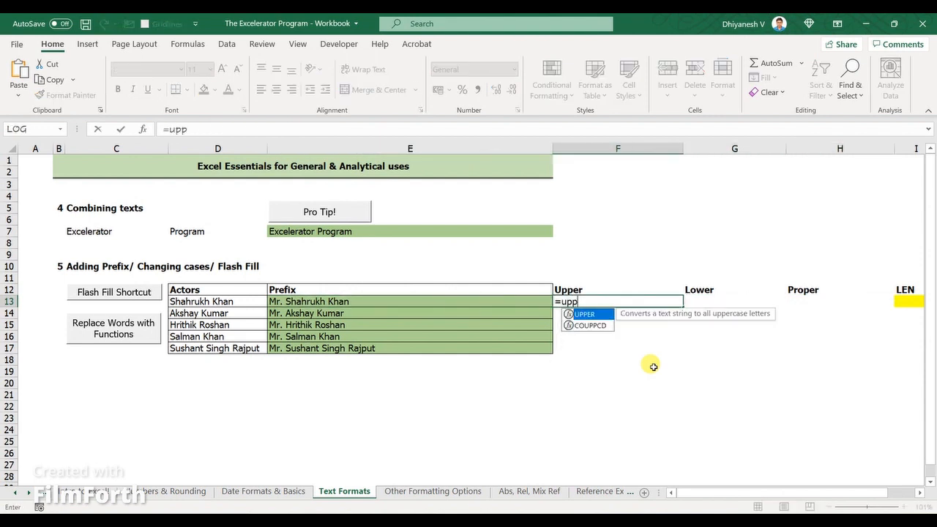
pyautogui.press('Tab')
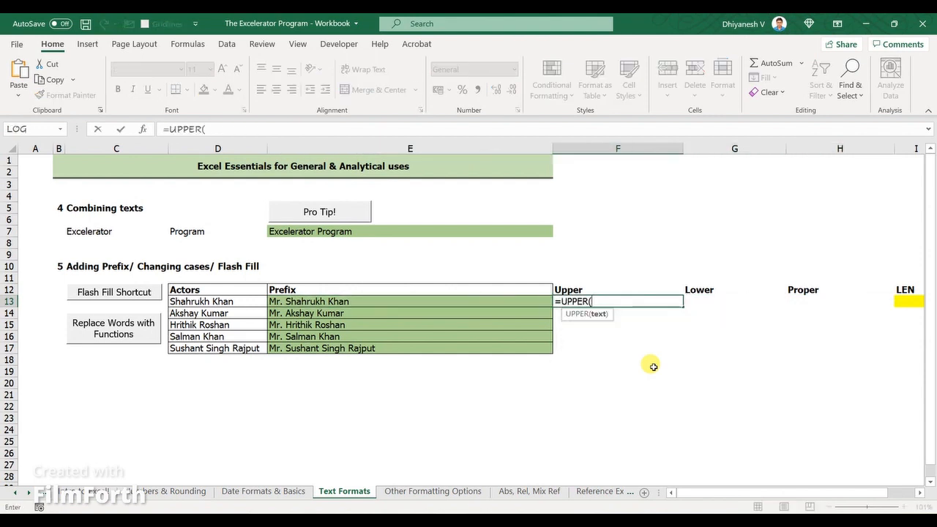
pyautogui.click(363, 300)
pyautogui.write(')')
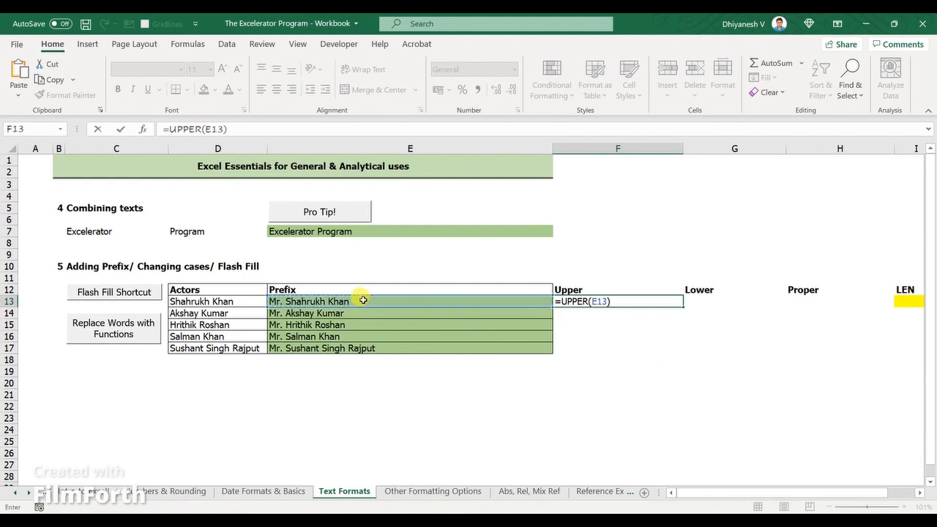
pyautogui.press('Return')
pyautogui.press('Up')
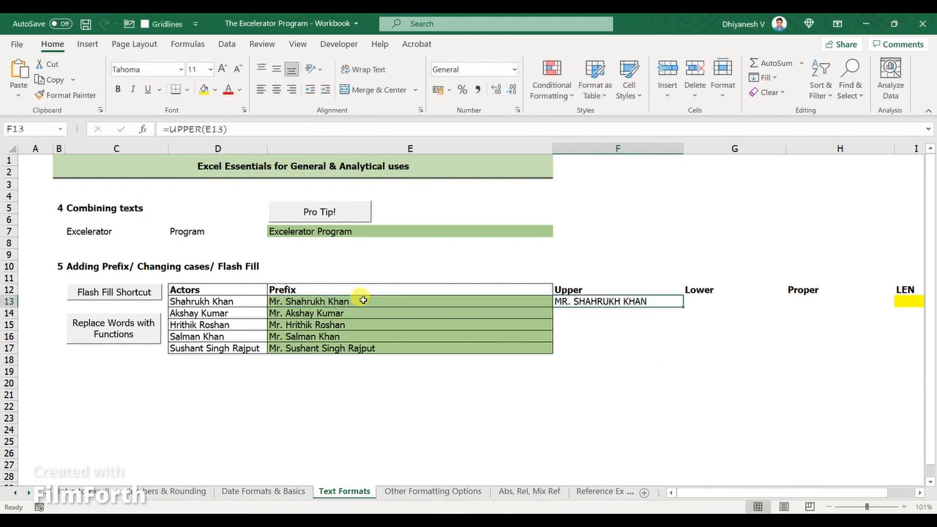
pyautogui.press('Down')
pyautogui.press('Up')
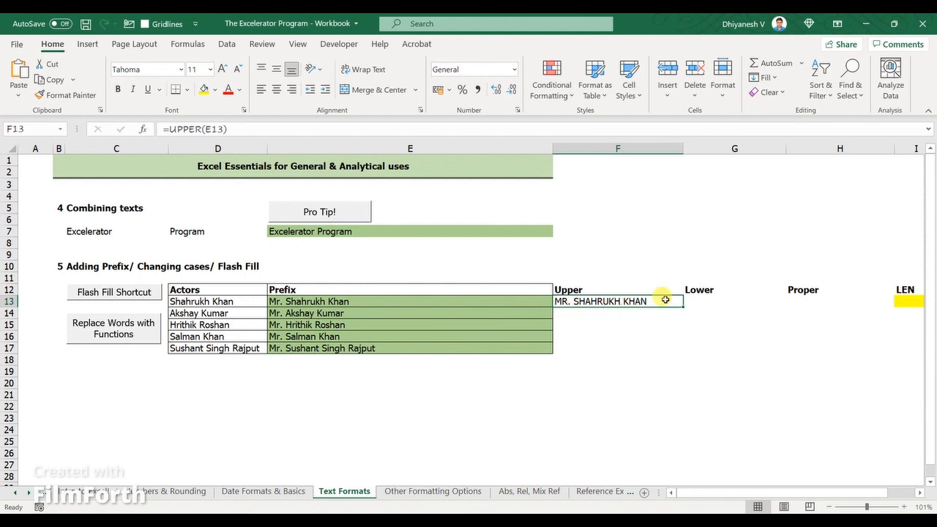
# Enter the formula =LOWER(E13) in cell G13 under the Lower header.
pyautogui.click(701, 300)
pyautogui.press('Down')
pyautogui.press('Up')
pyautogui.write('=')
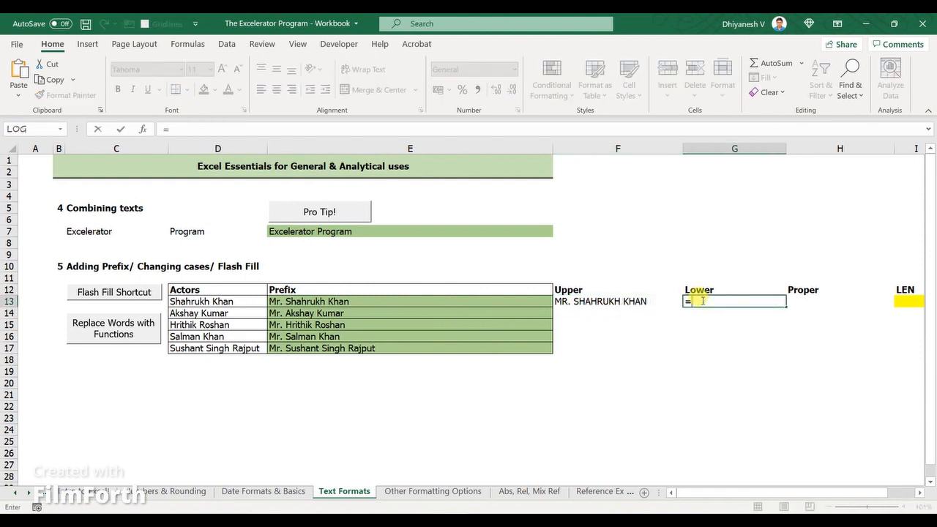
pyautogui.write('low')
pyautogui.press('Tab')
pyautogui.press('Left')
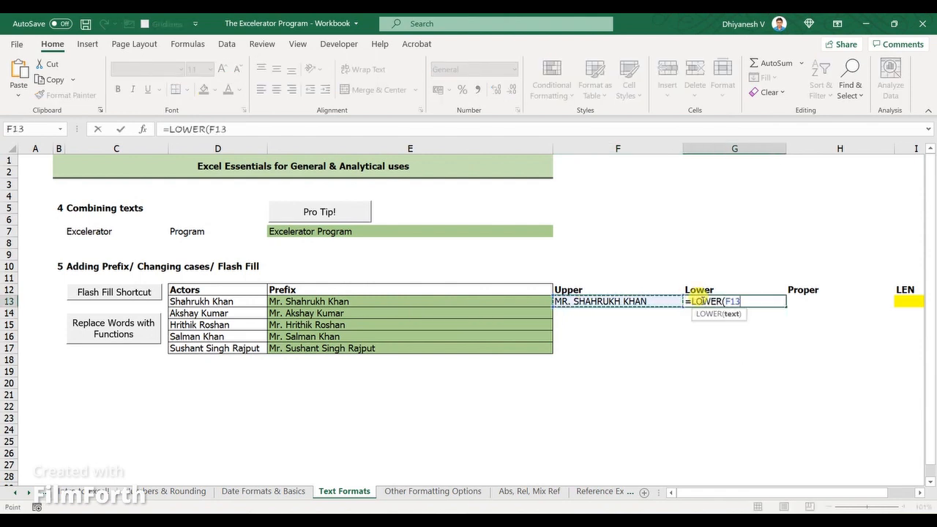
pyautogui.write(')')
pyautogui.press('Return')
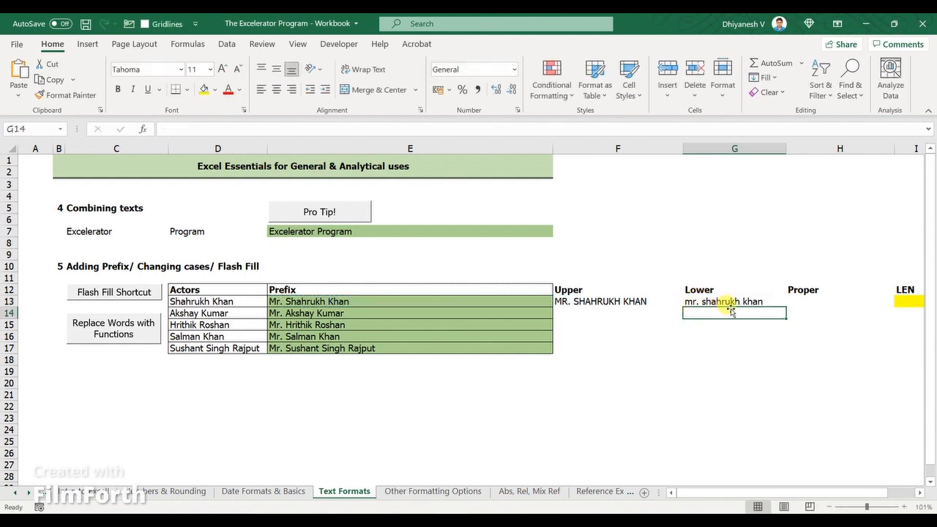
# Enter the formula =PROPER(E13) in cell H13 under the Proper header.
pyautogui.click(794, 302)
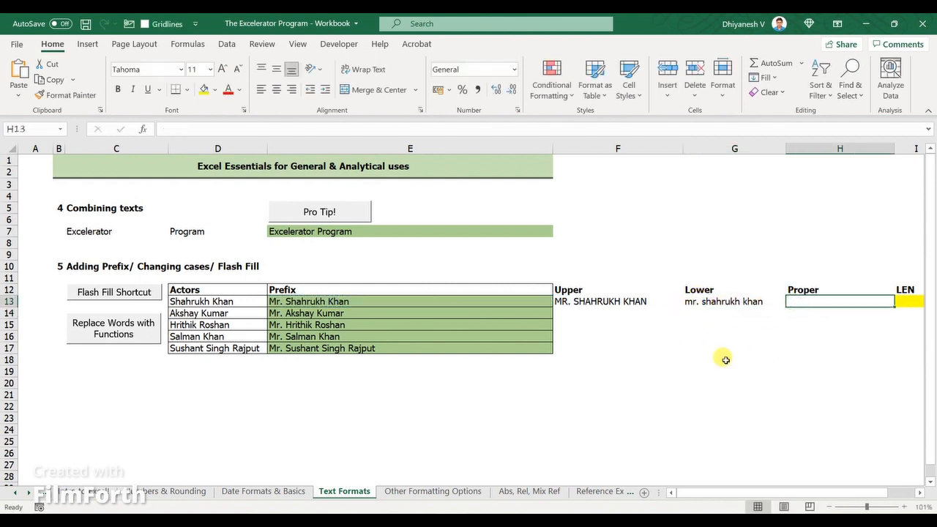
pyautogui.write('=')
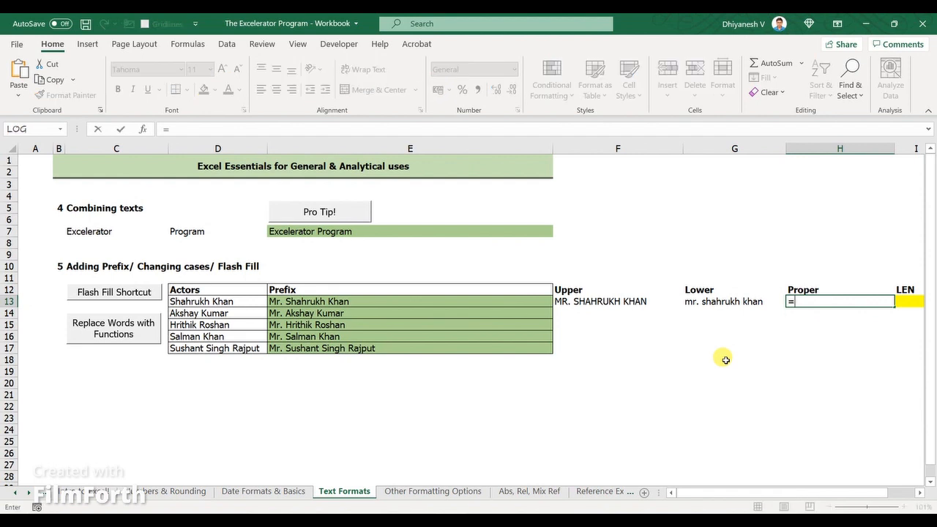
pyautogui.write('proper')
pyautogui.press('Tab')
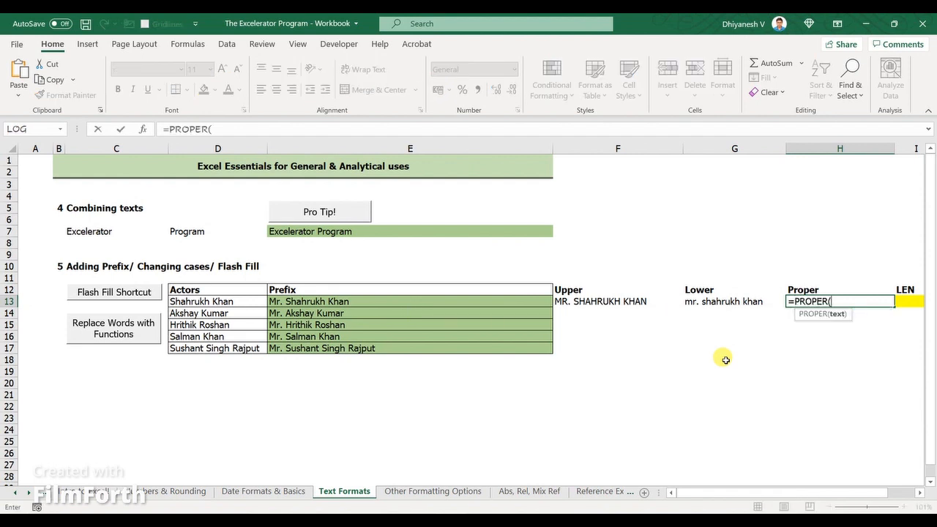
pyautogui.click(276, 301)
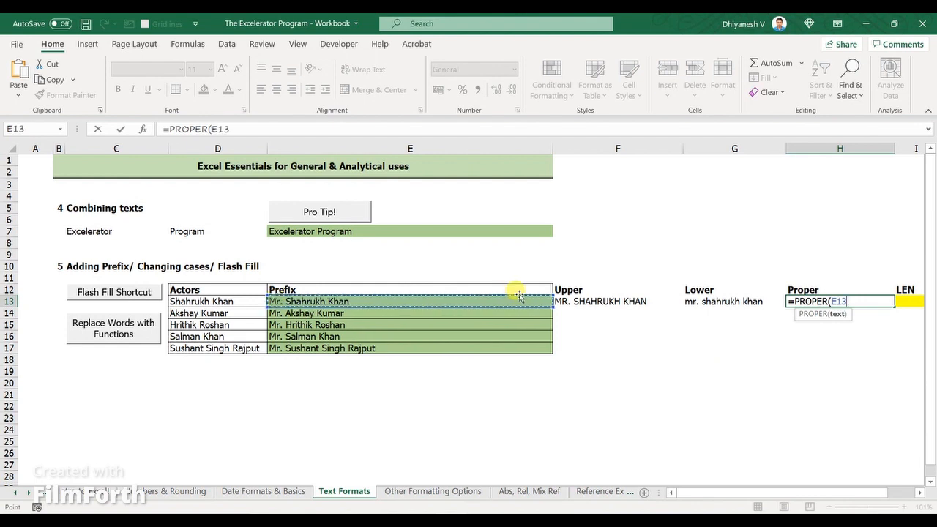
pyautogui.write(')')
pyautogui.press('Return')
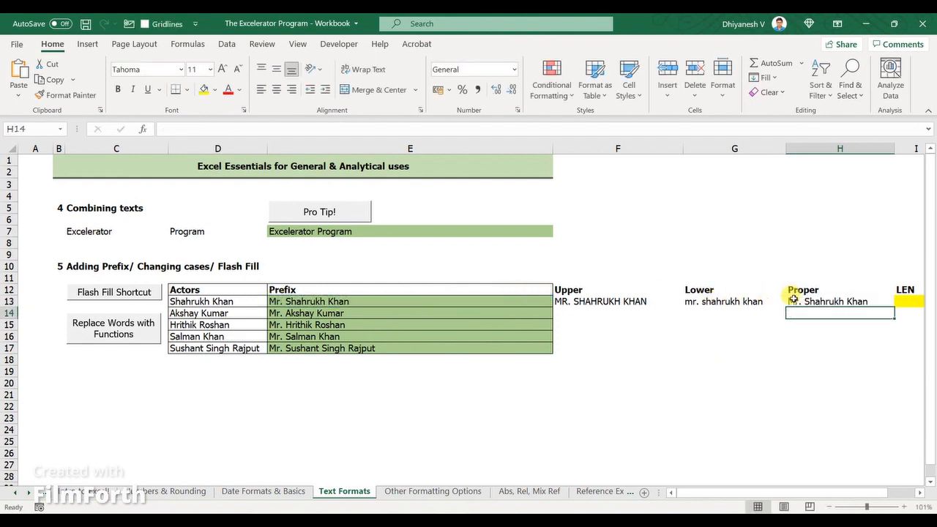
# Capitalise the "r" of the prefix in cell E13 so the entry reads "MR. Shahrukh Khan".
pyautogui.doubleClick(375, 301)
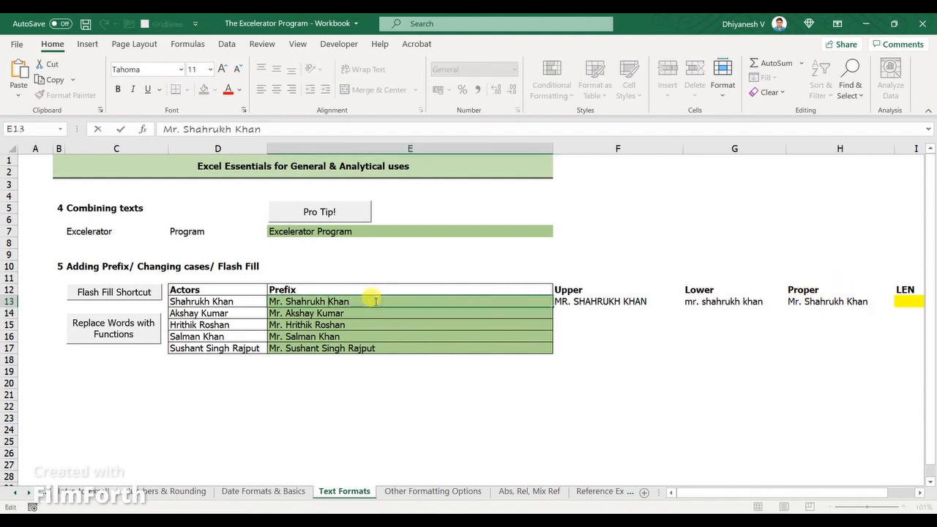
pyautogui.press('BackSpace')
pyautogui.write('R')
pyautogui.press('Return')
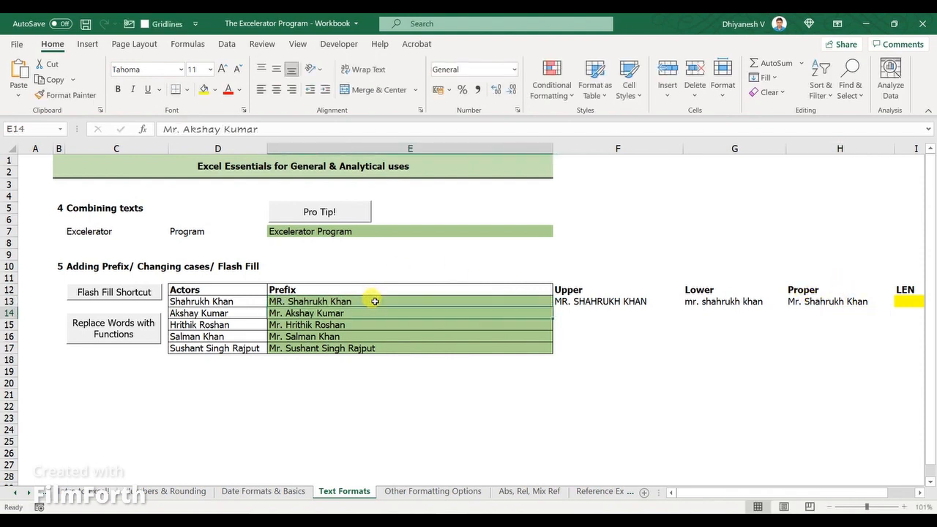
# Compare the Upper, Lower and Proper formula results in F13:H13 with the edited name in E13.
pyautogui.press('Up')
pyautogui.press('Right')
pyautogui.press('Right')
pyautogui.press('Right')
pyautogui.press('Left')
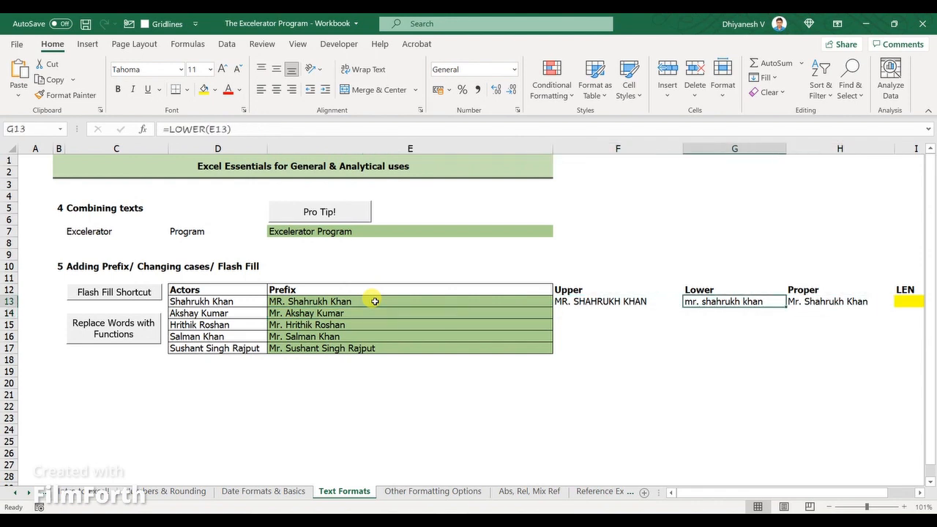
pyautogui.press('Right')
pyautogui.press('Left')
pyautogui.press('Left')
pyautogui.press('Left')
pyautogui.press('Right')
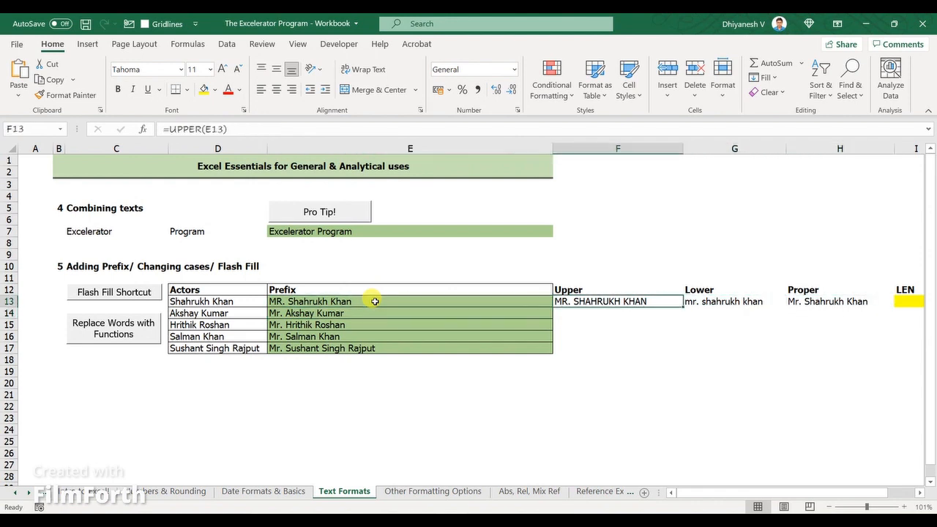
pyautogui.hotkey('shift', 'Right')
pyautogui.hotkey('shift', 'Right')
pyautogui.hotkey('shift', 'Down')
# Select the yellow cell I13 under the LEN header.
pyautogui.press('Down')
pyautogui.press('Down')
pyautogui.press('Down')
pyautogui.press('Down')
pyautogui.press('Right')
pyautogui.press('Right')
pyautogui.press('Right')
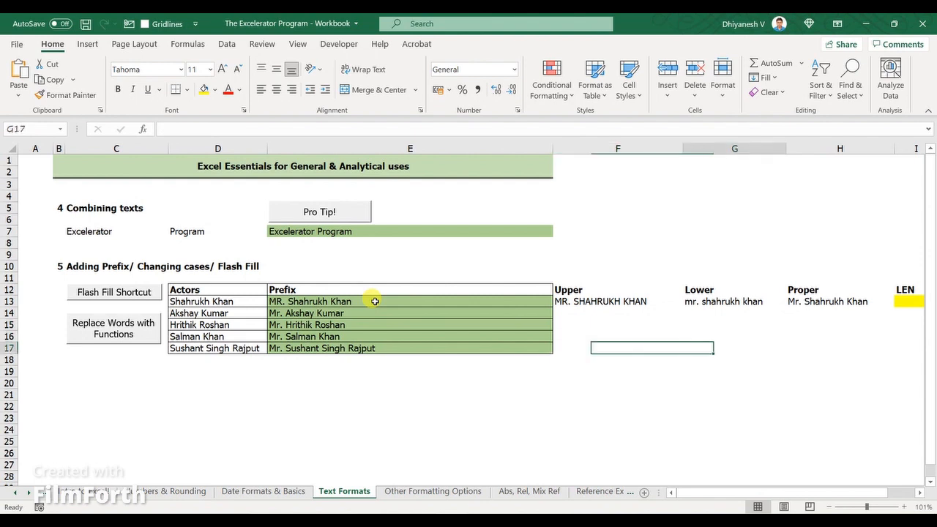
pyautogui.press('Up')
pyautogui.press('Up')
pyautogui.press('Up')
pyautogui.press('Up')
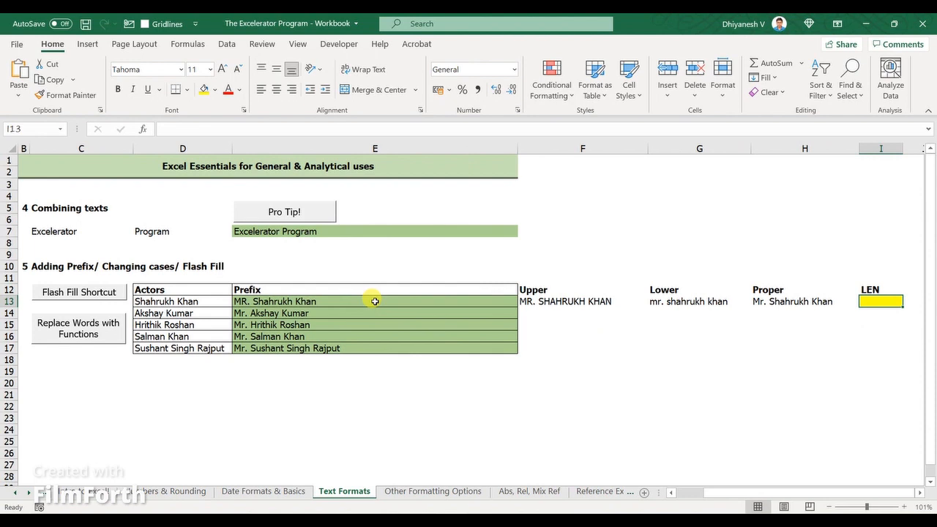
# Enter the formula =LEN(E13) in cell I13 under the LEN header and reselect that cell.
pyautogui.write('=len')
pyautogui.press('Tab')
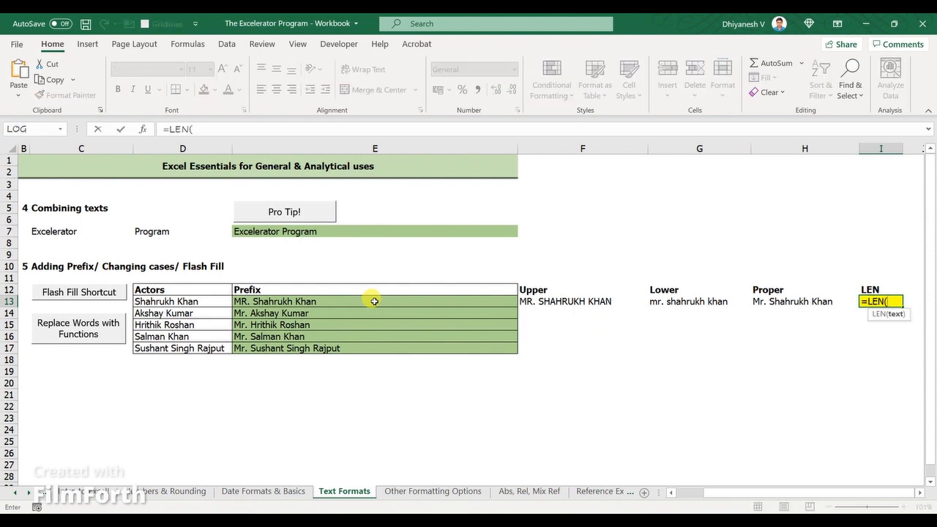
pyautogui.click(373, 299)
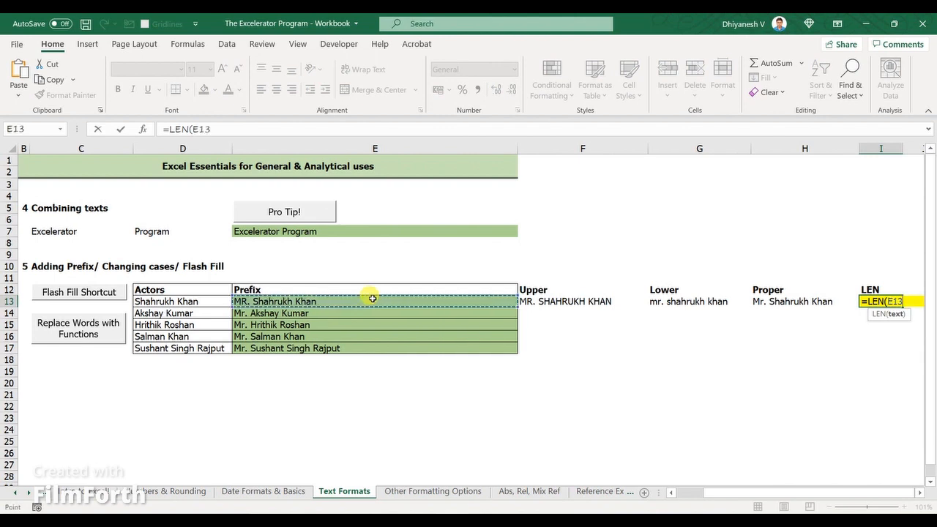
pyautogui.write(')')
pyautogui.press('Return')
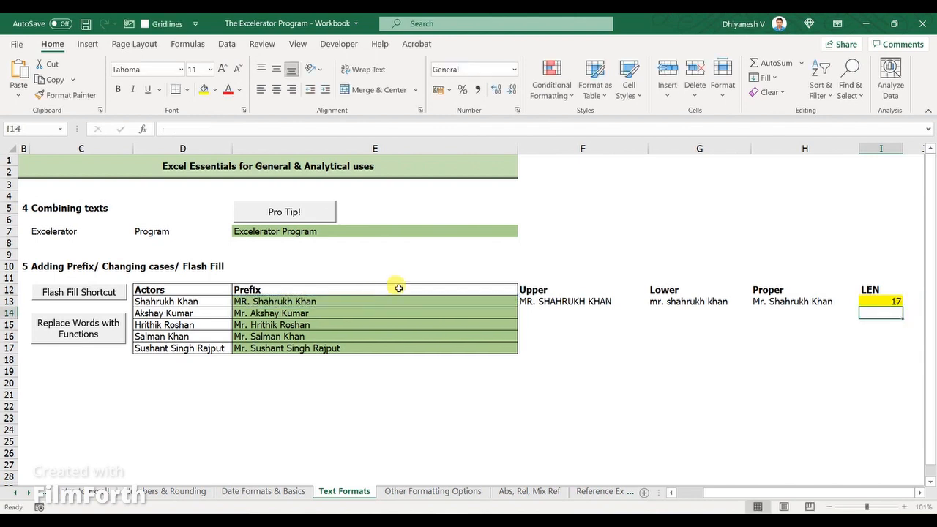
pyautogui.click(884, 300)
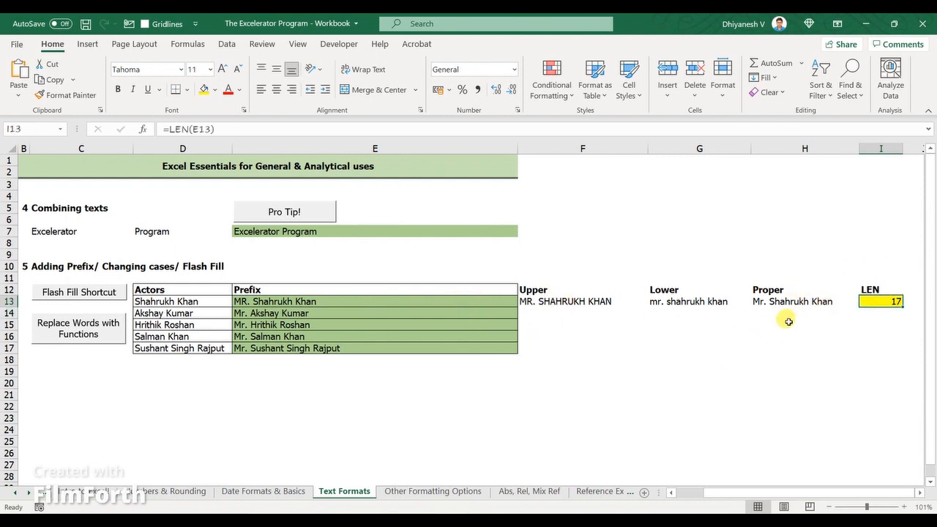
# Select cell E19, look at the search and replacement fields of Find and Replace, and close the dialog without replacing anything.
pyautogui.hscroll(-1, 733, 348)
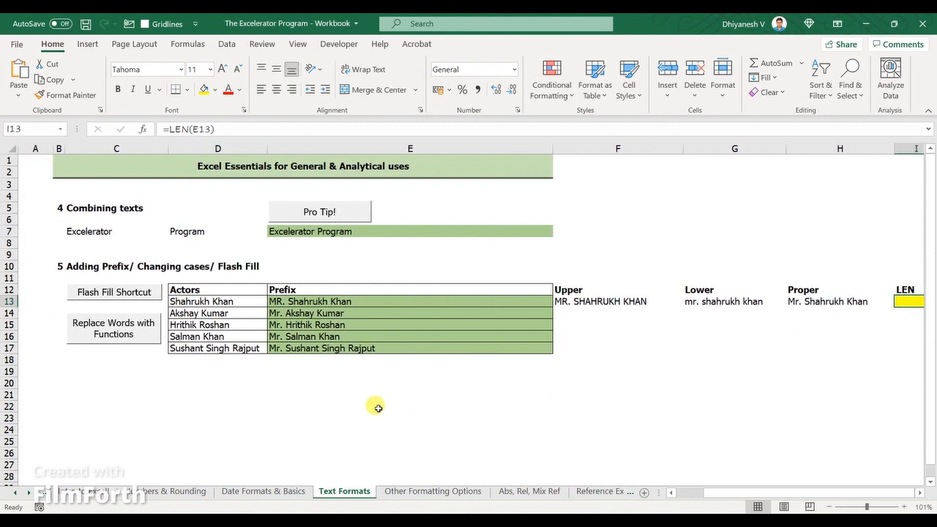
pyautogui.click(310, 371)
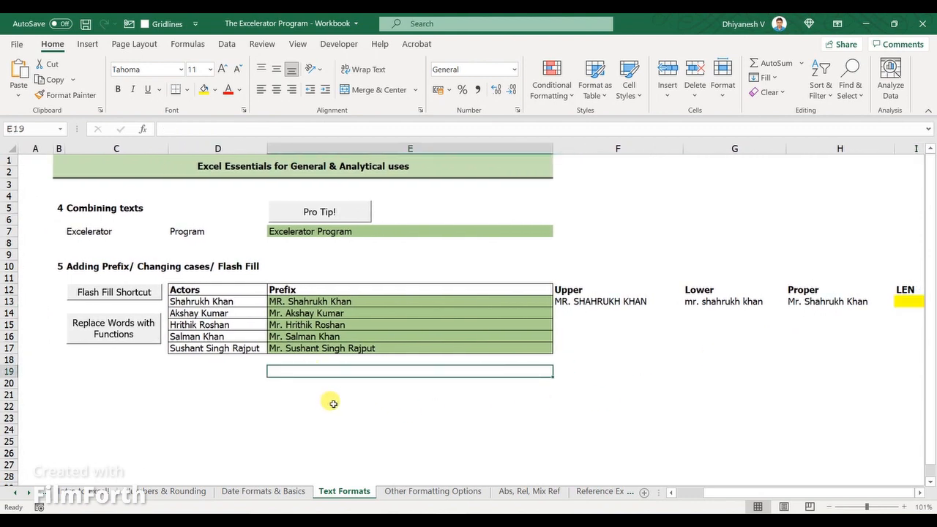
pyautogui.hotkey('ctrl', 'h')
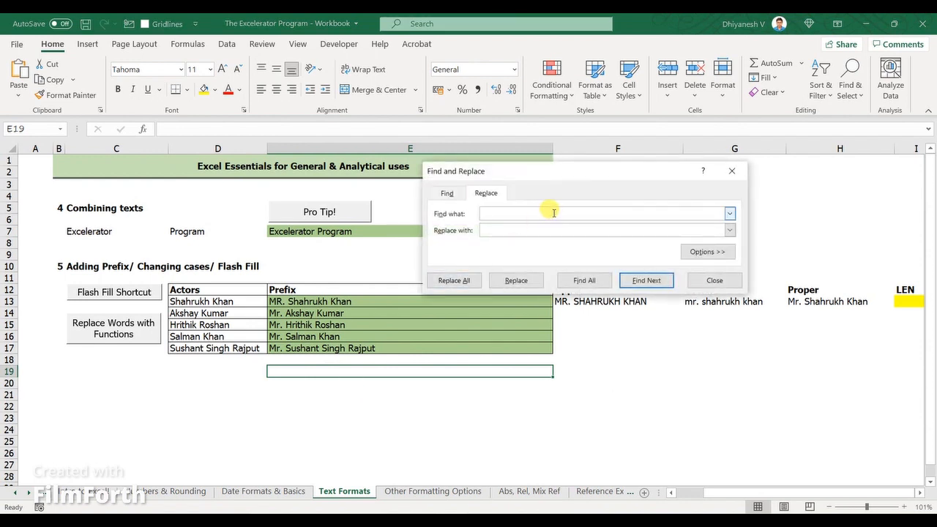
pyautogui.click(553, 212)
pyautogui.click(551, 228)
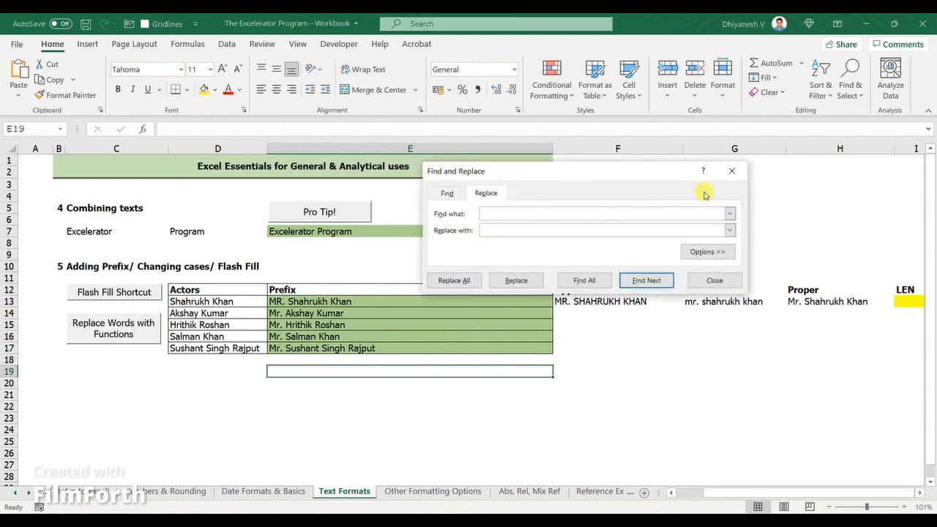
pyautogui.click(731, 170)
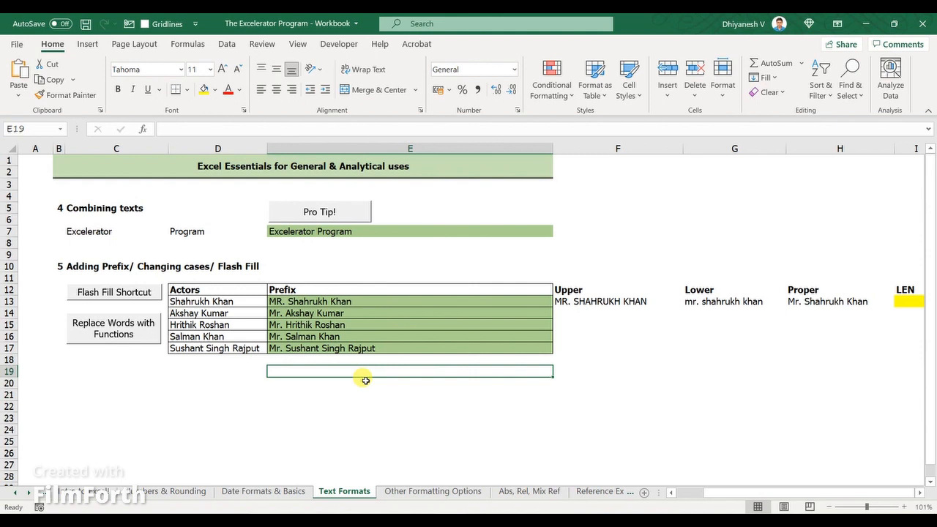
# Enter the formula =SUBSTITUTE(E17,"Mr","Dr") in cell E19 below the Prefix column.
pyautogui.write('=')
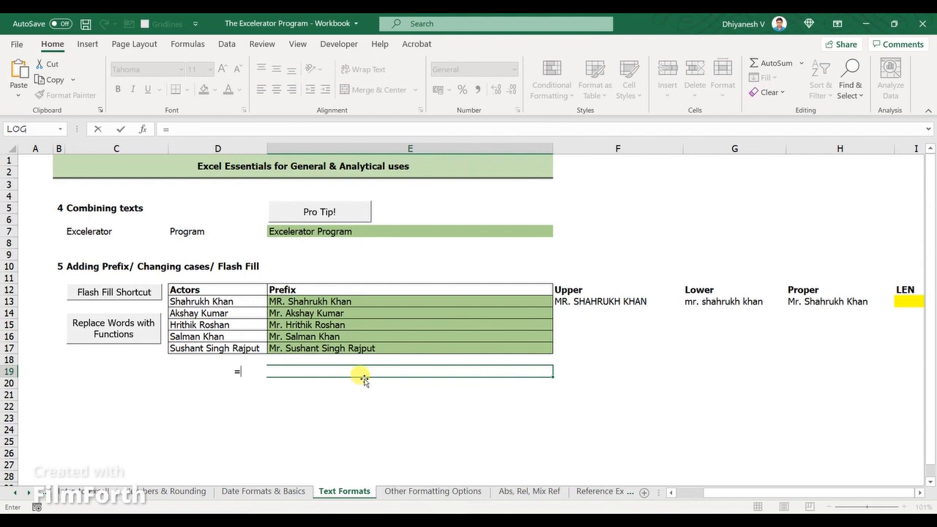
pyautogui.write('sub')
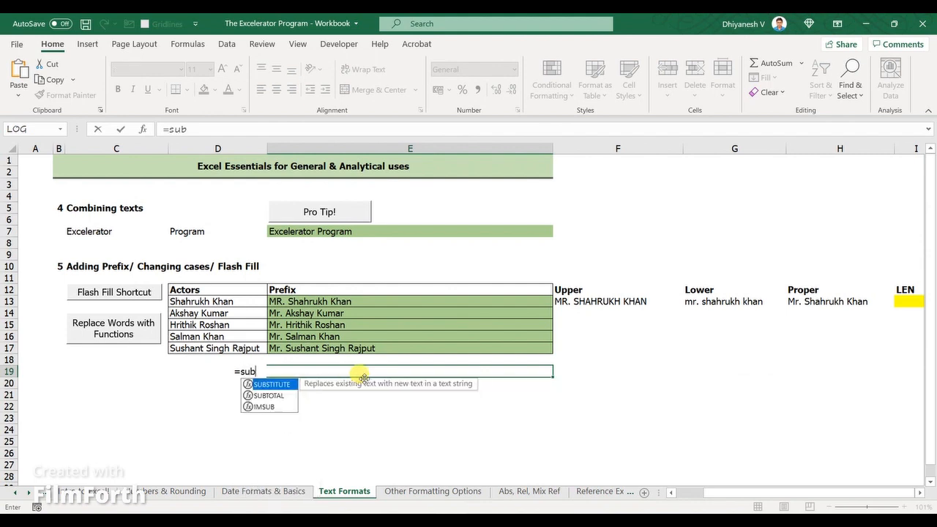
pyautogui.press('Tab')
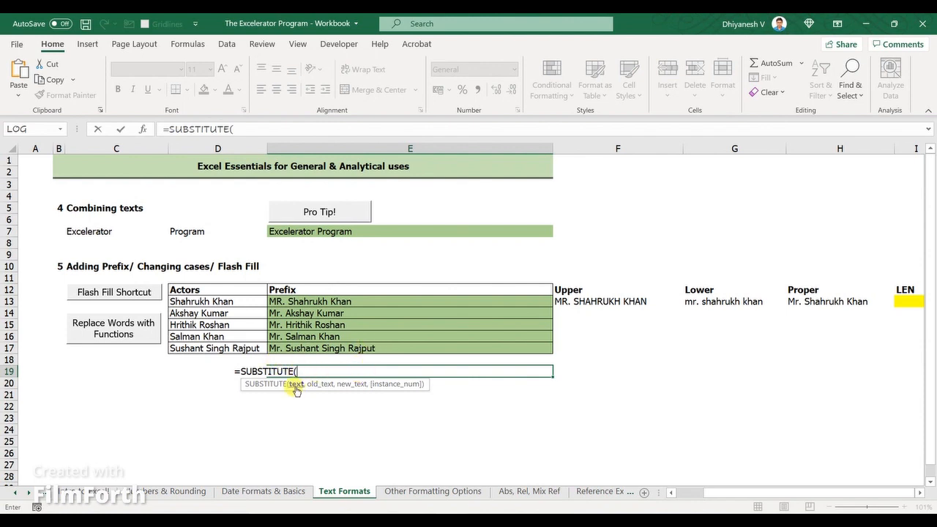
pyautogui.click(316, 348)
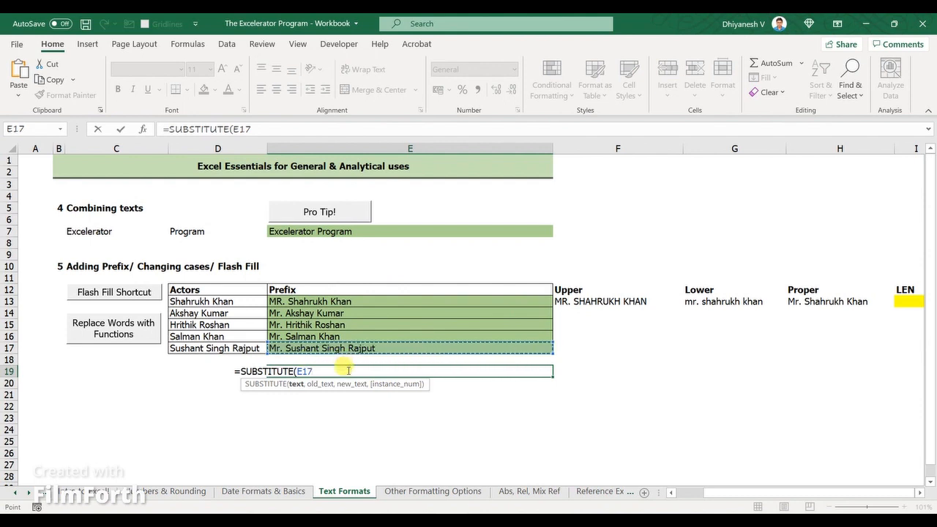
pyautogui.write(',"Mr')
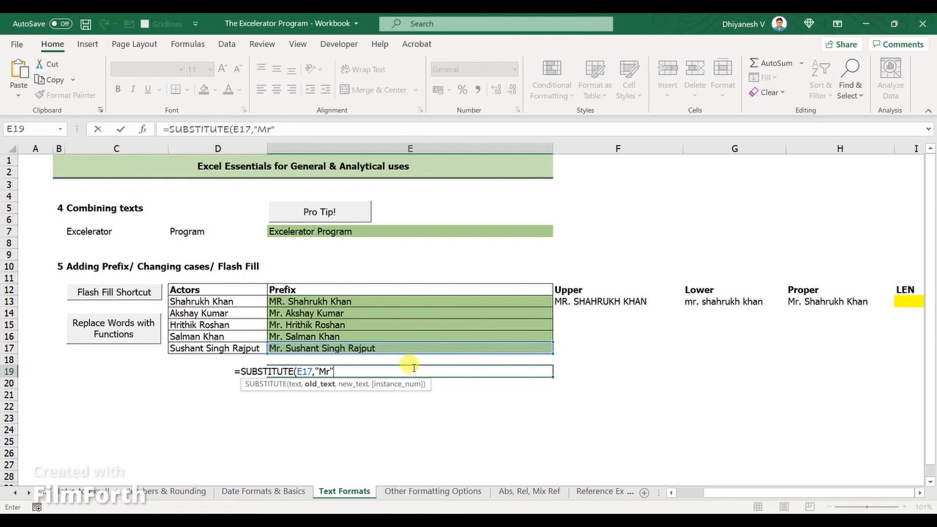
pyautogui.write(',')
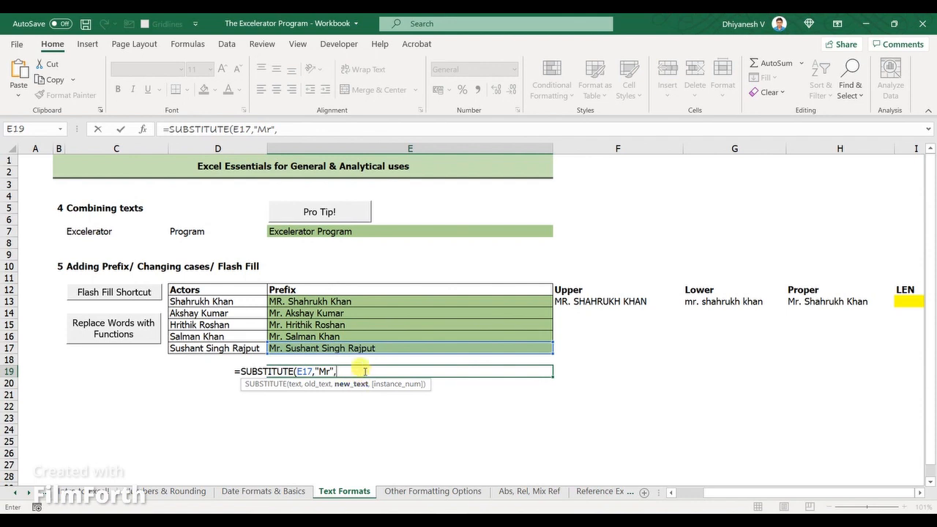
pyautogui.write('"Dr")')
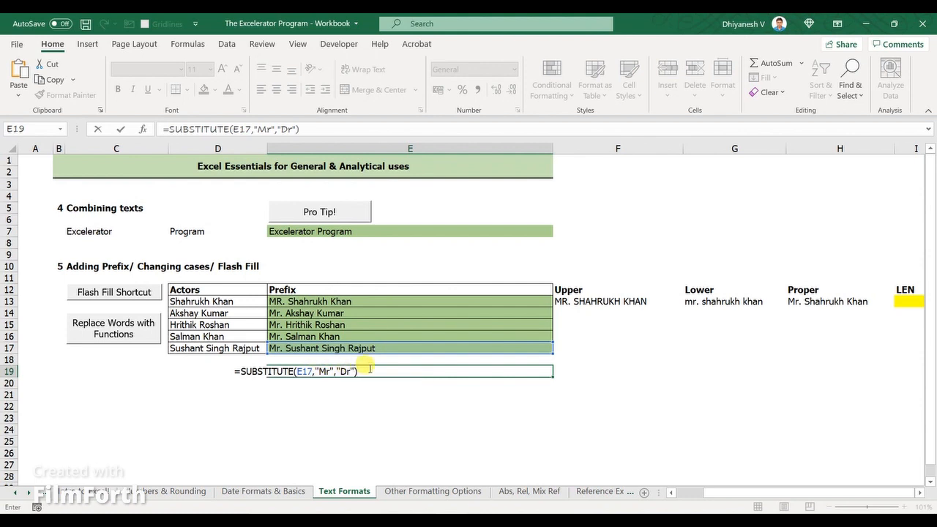
pyautogui.press('Return')
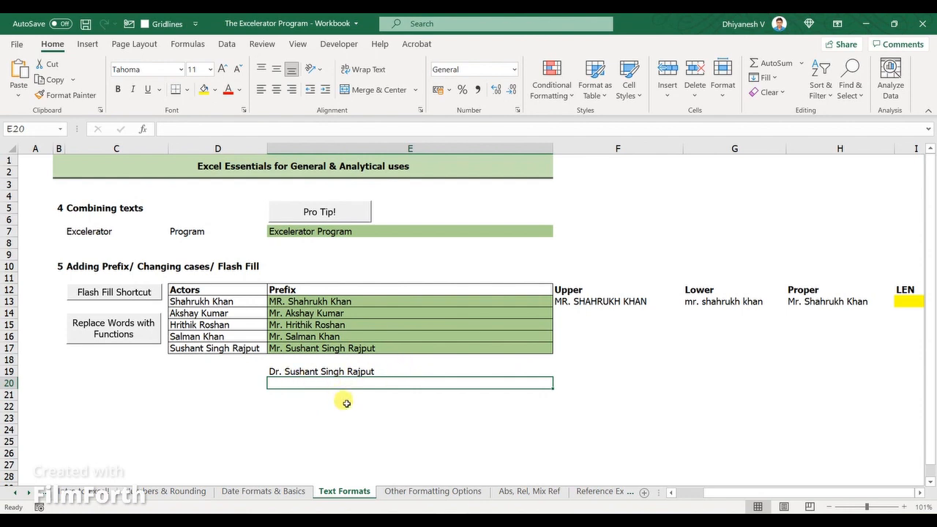
# Enter the formula =REPLACE(E17,1,2,"Dr") in cell E21 to swap the first two characters of the prefixed name.
pyautogui.press('Down')
pyautogui.press('Up')
pyautogui.press('Down')
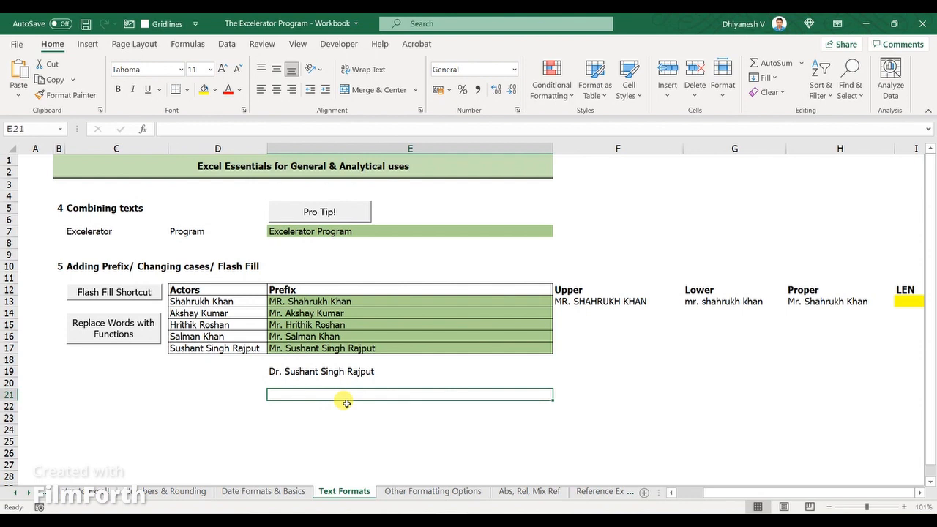
pyautogui.write('=repl')
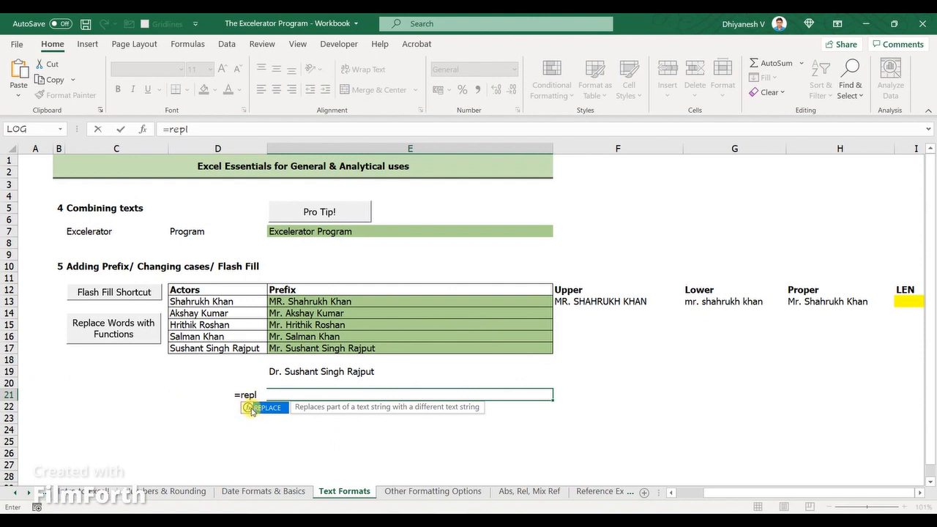
pyautogui.press('Tab')
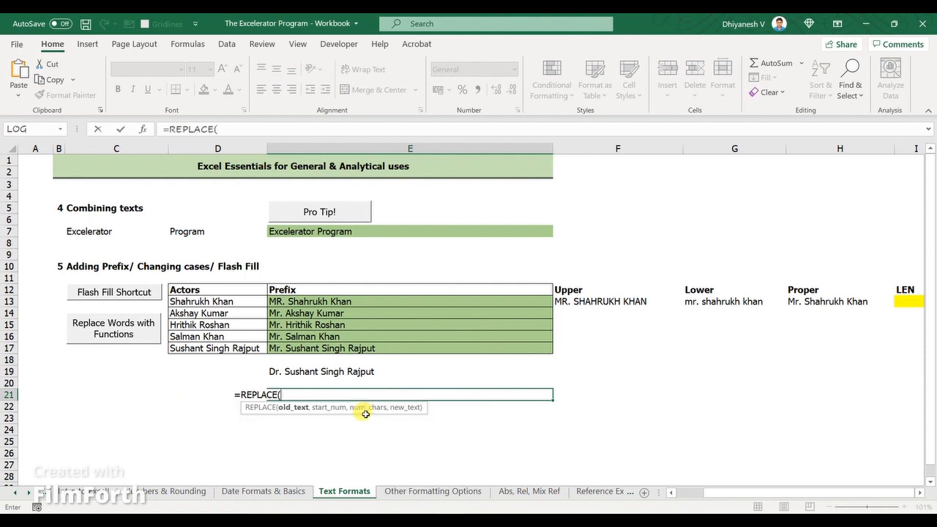
pyautogui.click(324, 349)
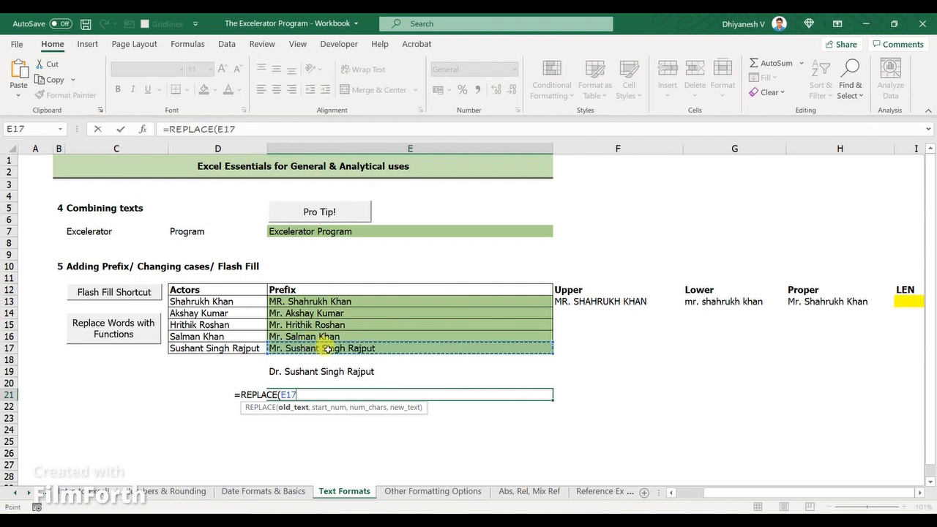
pyautogui.write(',1')
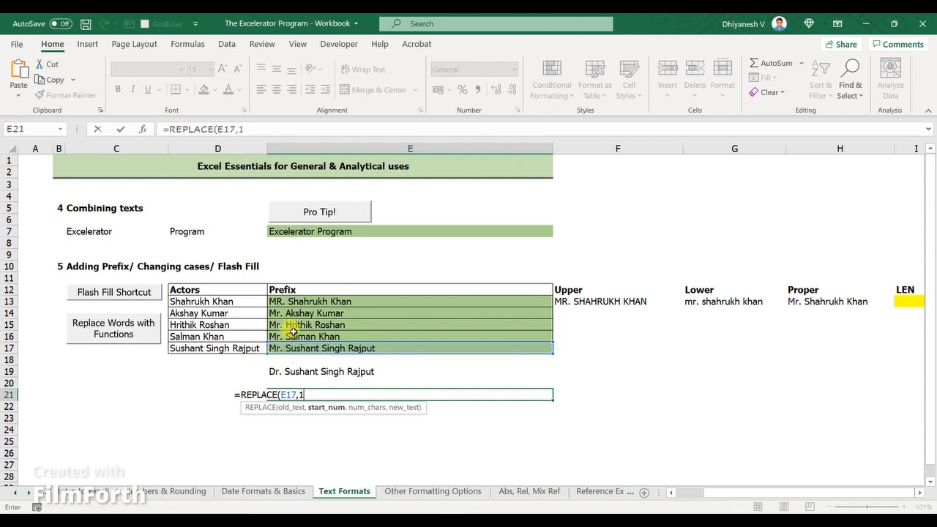
pyautogui.write(',2')
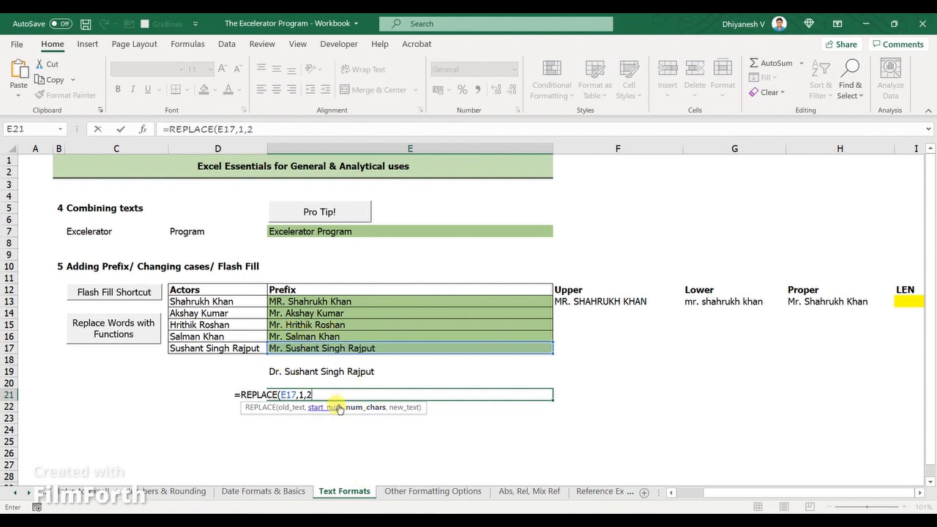
pyautogui.write(',"D')
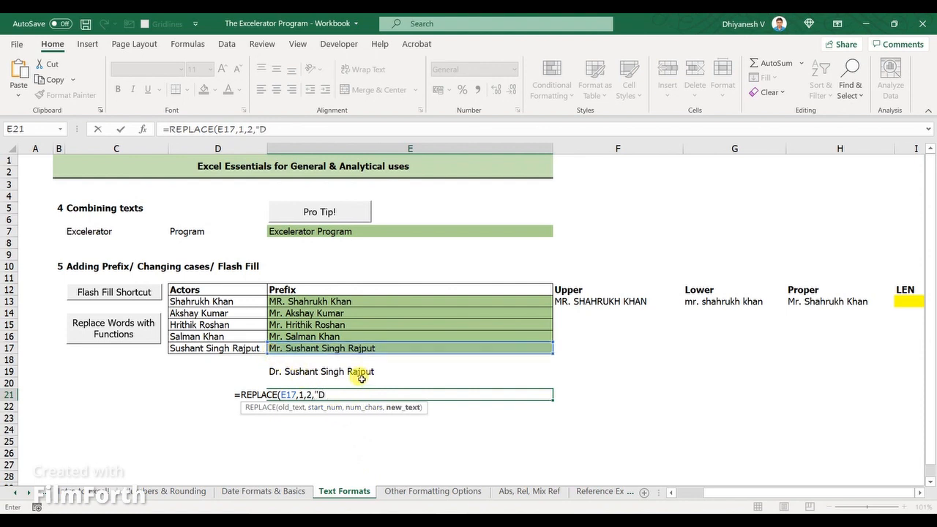
pyautogui.write('r")')
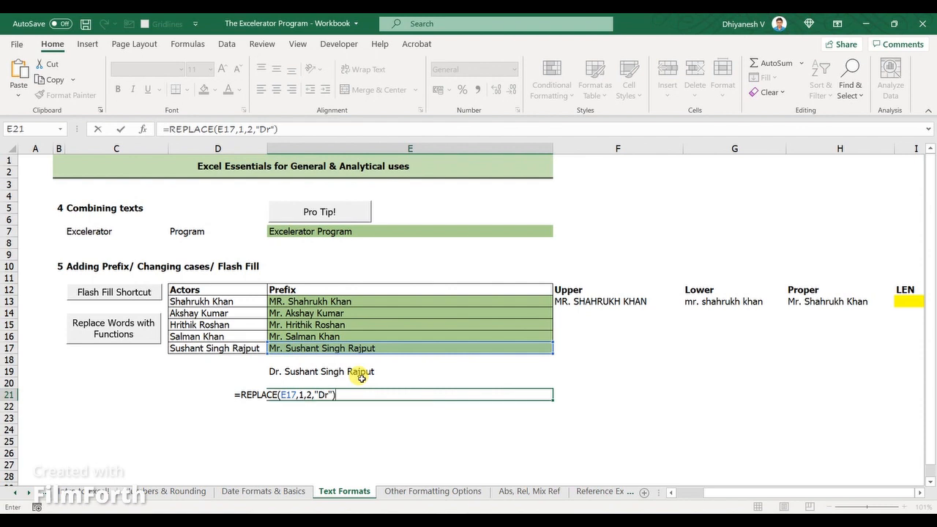
pyautogui.press('Return')
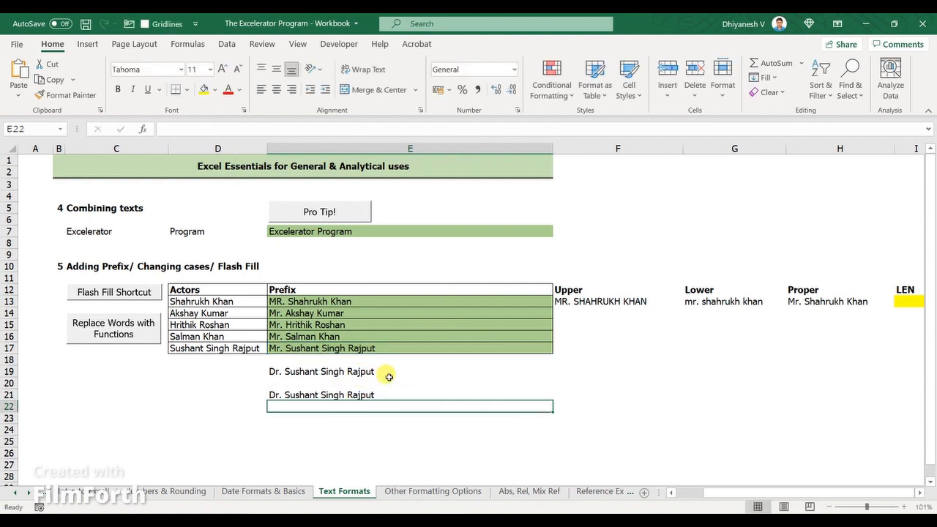
# Clear the SUBSTITUTE and REPLACE formulas from E19:E21 and select the empty cell E19.
pyautogui.moveTo(394, 395); pyautogui.dragTo(396, 374)
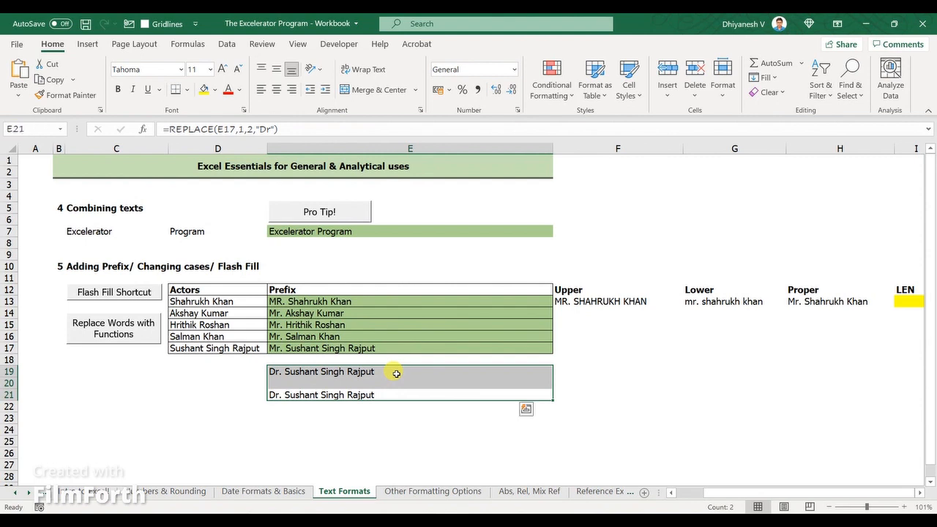
pyautogui.press('Delete')
pyautogui.click(396, 373)
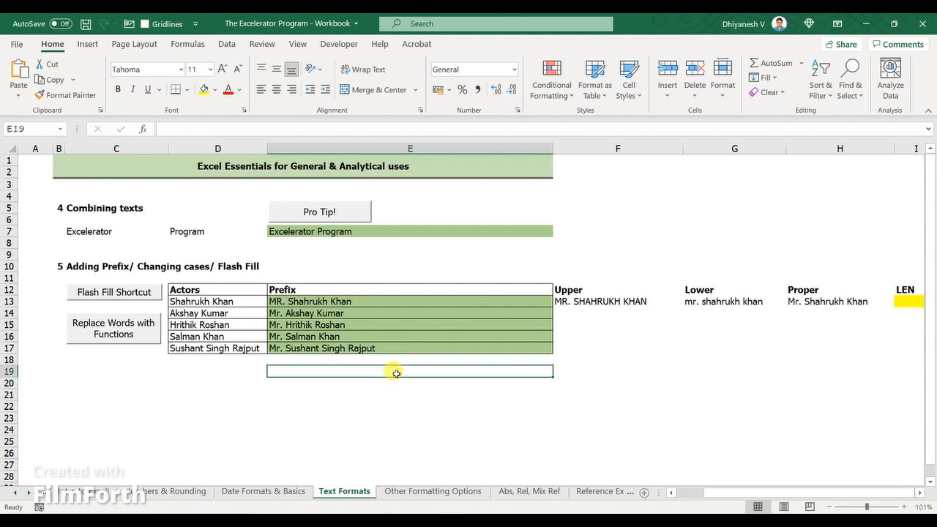